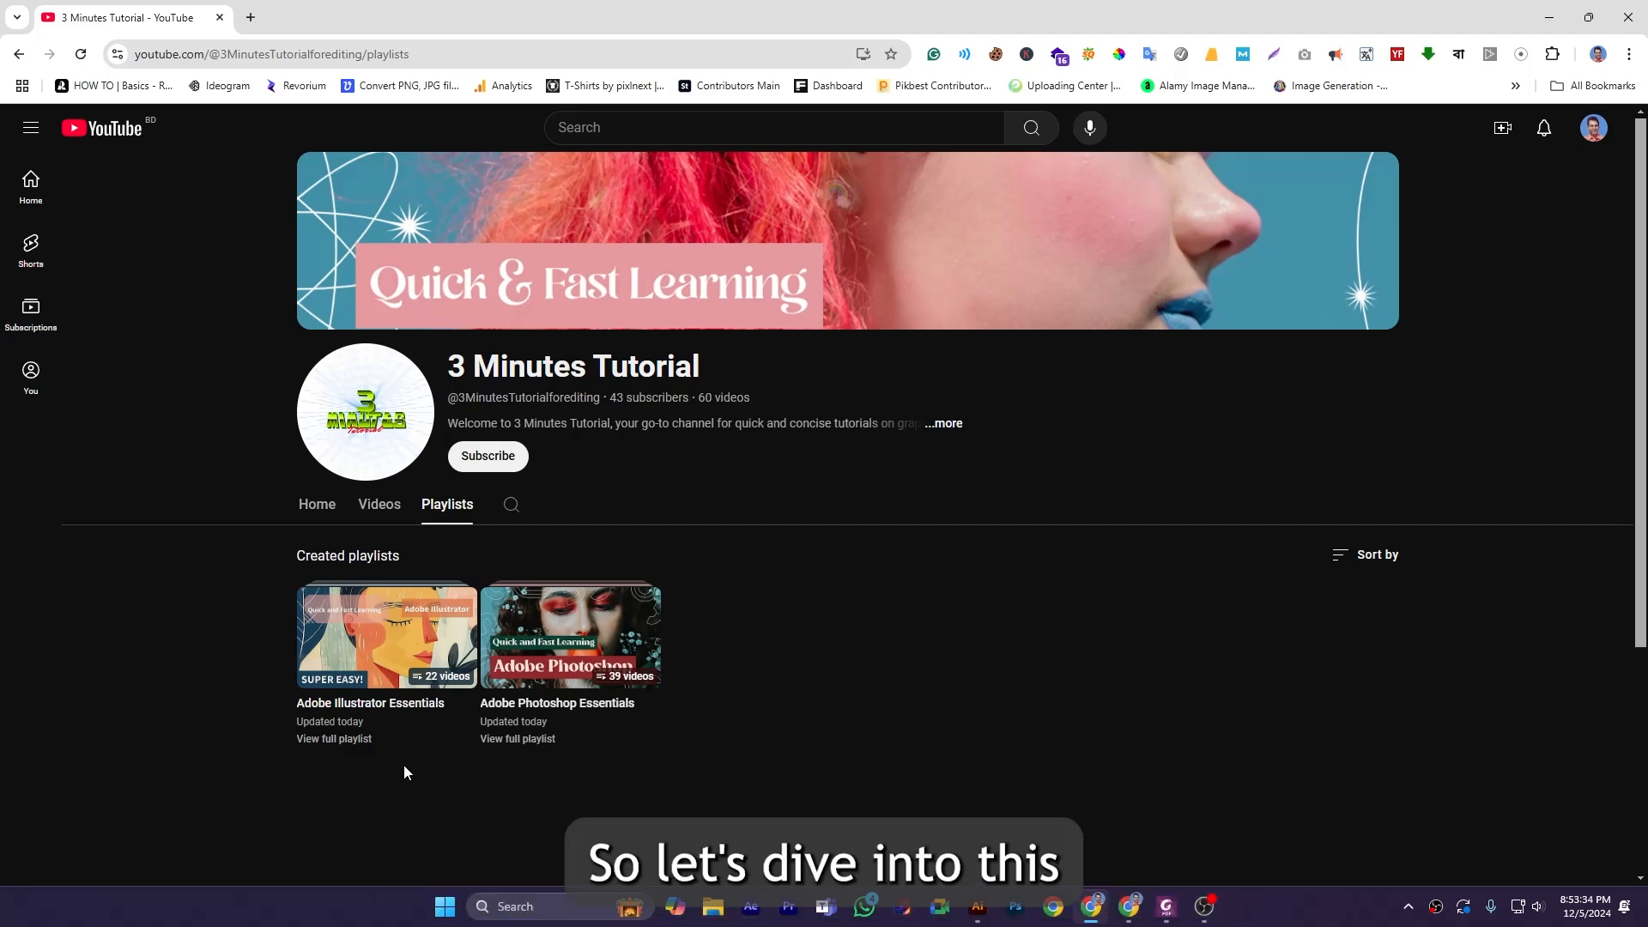
Switch to Illustrator, pick the Paintbrush tool and draw a wavy stroke across the upper part of the artboard.
{"action": "left_click", "coordinate": [986, 908]}
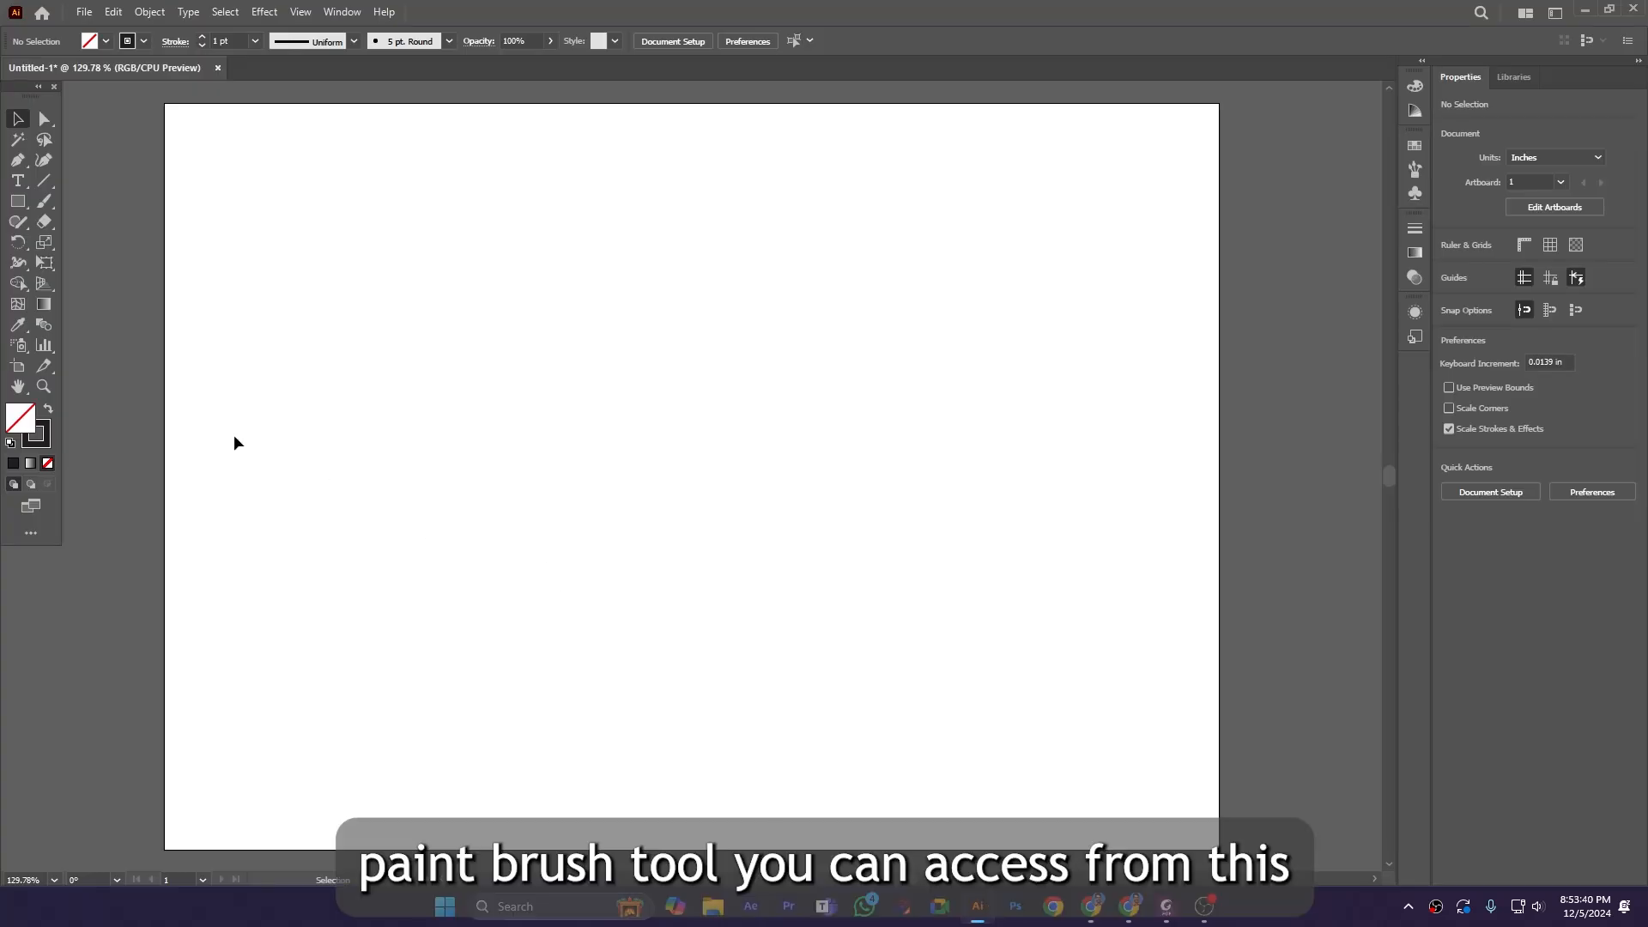
{"action": "right_click", "coordinate": [46, 204]}
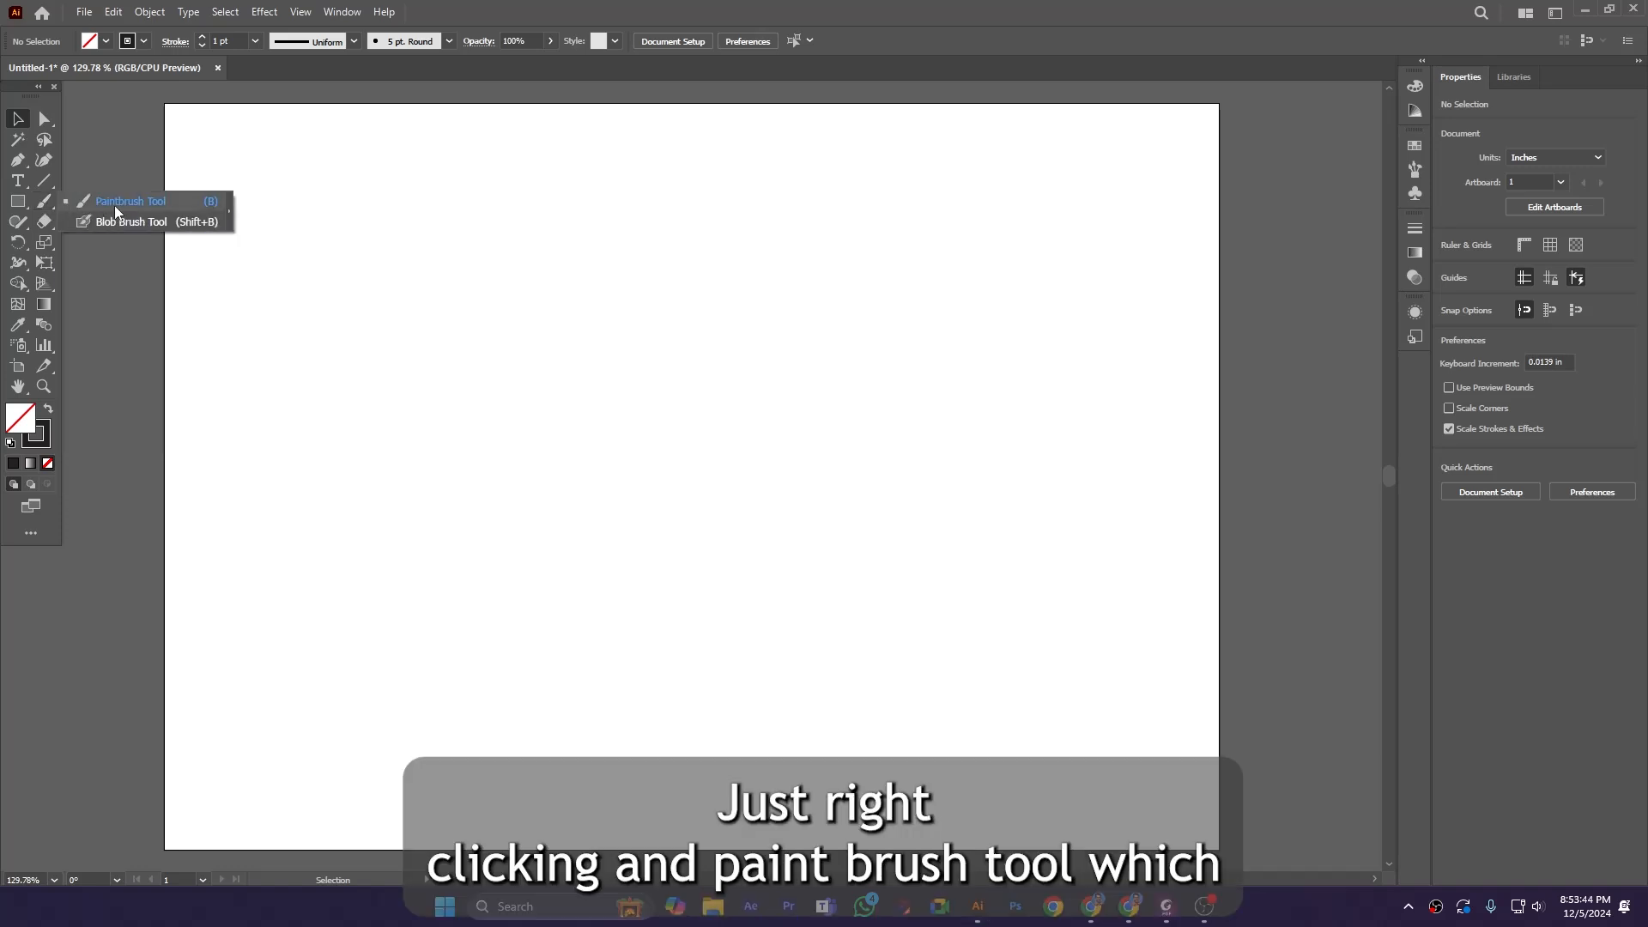
{"action": "left_click", "coordinate": [194, 203]}
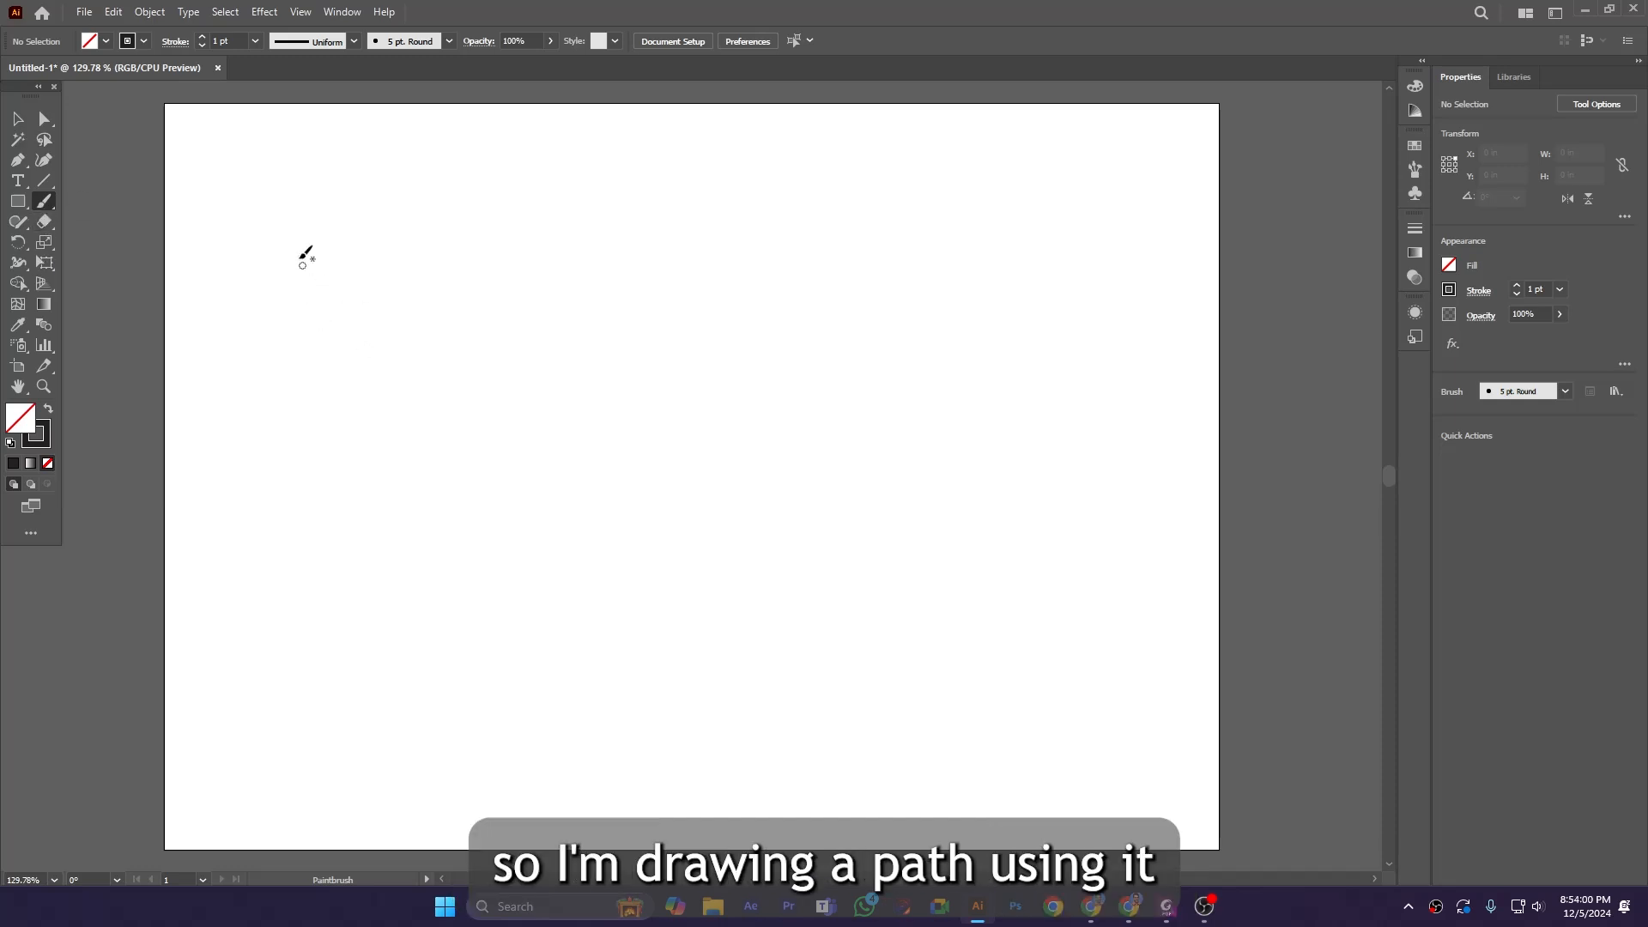
{"action": "mouse_move", "coordinate": [295, 263]}
{"action": "left_mouse_down"}
{"action": "mouse_move", "coordinate": [329, 229]}
{"action": "mouse_move", "coordinate": [361, 224]}
{"action": "mouse_move", "coordinate": [393, 254]}
{"action": "mouse_move", "coordinate": [487, 214]}
{"action": "mouse_move", "coordinate": [529, 260]}
{"action": "mouse_move", "coordinate": [601, 218]}
{"action": "mouse_move", "coordinate": [655, 235]}
{"action": "mouse_move", "coordinate": [776, 220]}
{"action": "mouse_move", "coordinate": [802, 194]}
{"action": "left_mouse_up"}
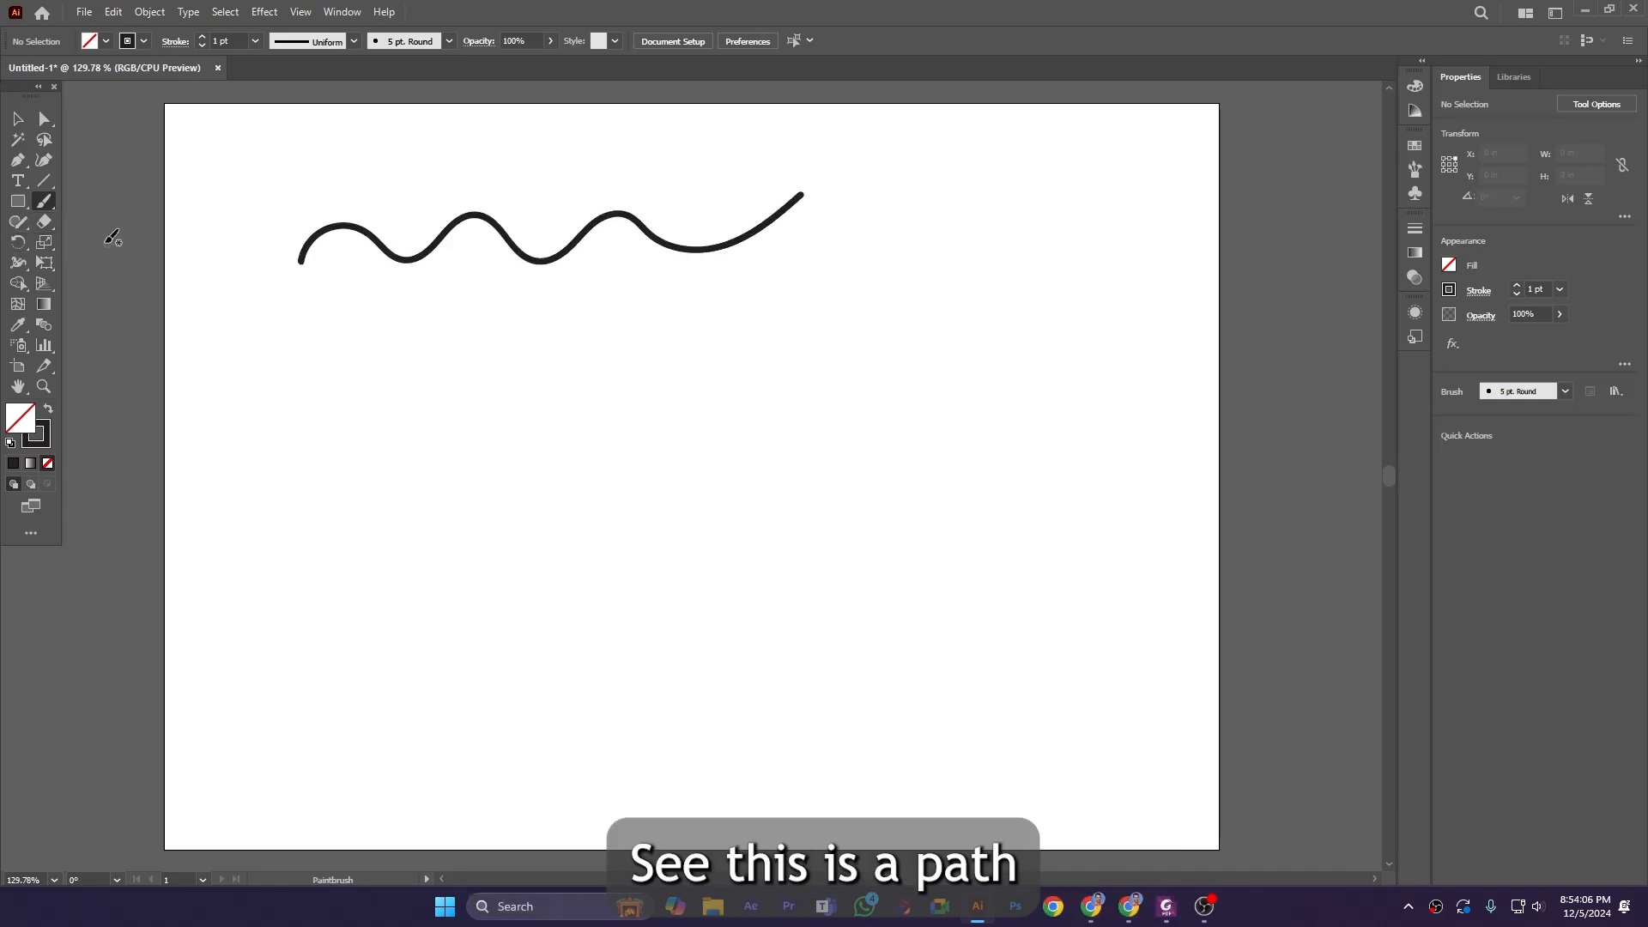
Set the Paintbrush fidelity fully to Accurate and draw a second wavy stroke below the first.
{"action": "double_click", "coordinate": [44, 203]}
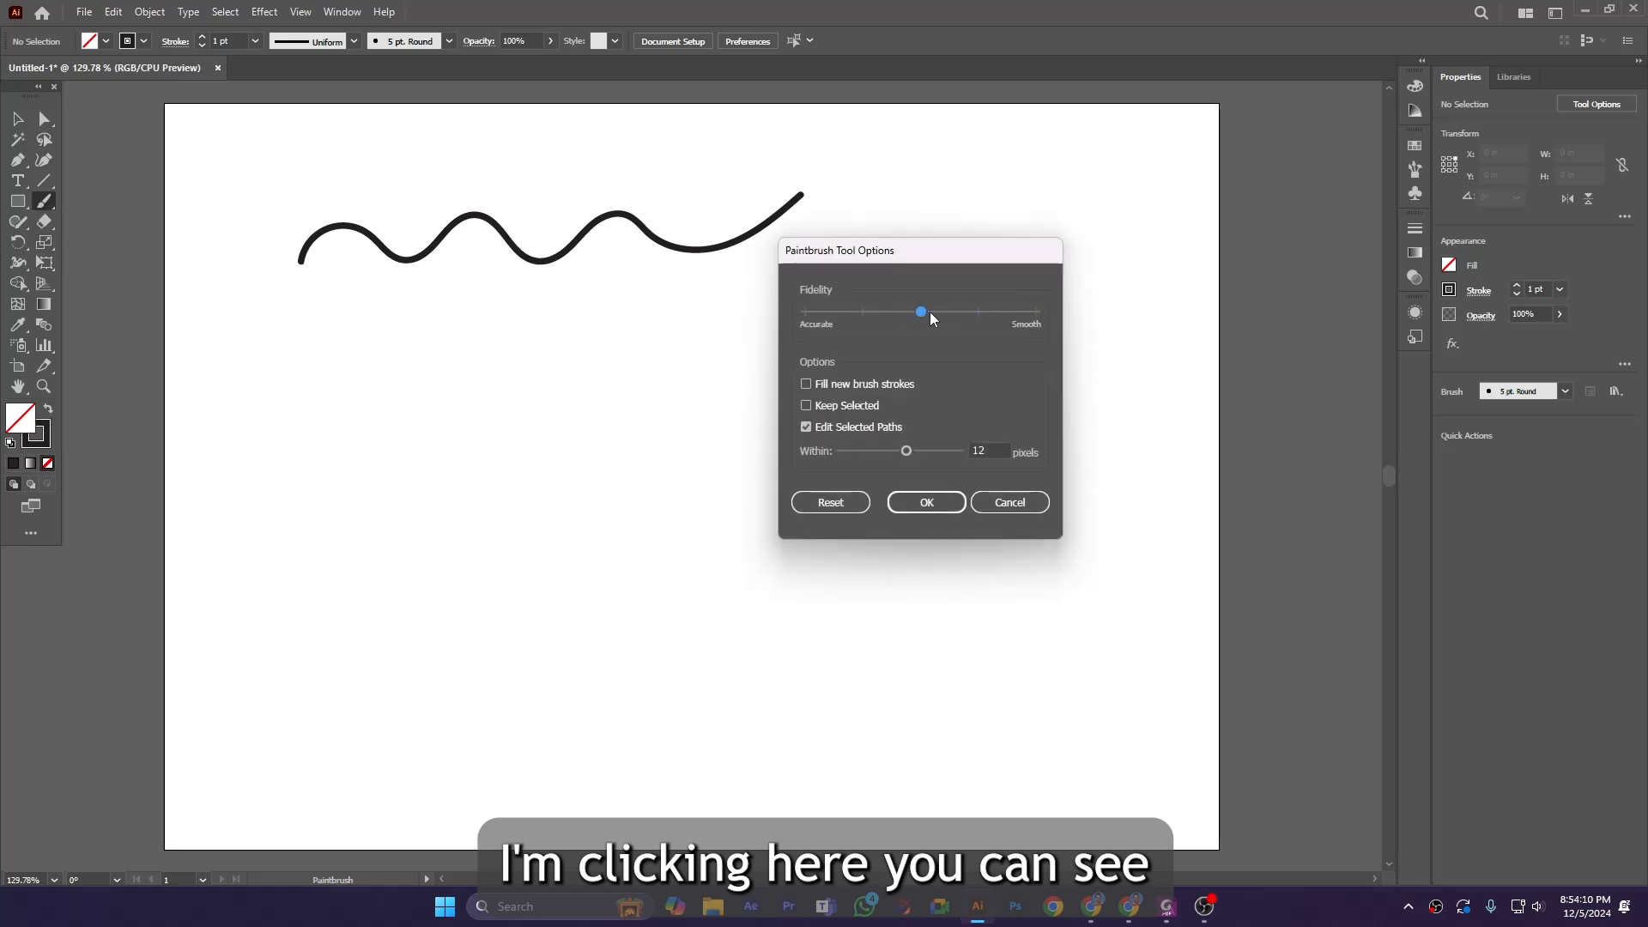
{"action": "left_click_drag", "start_coordinate": [936, 314], "coordinate": [869, 312]}
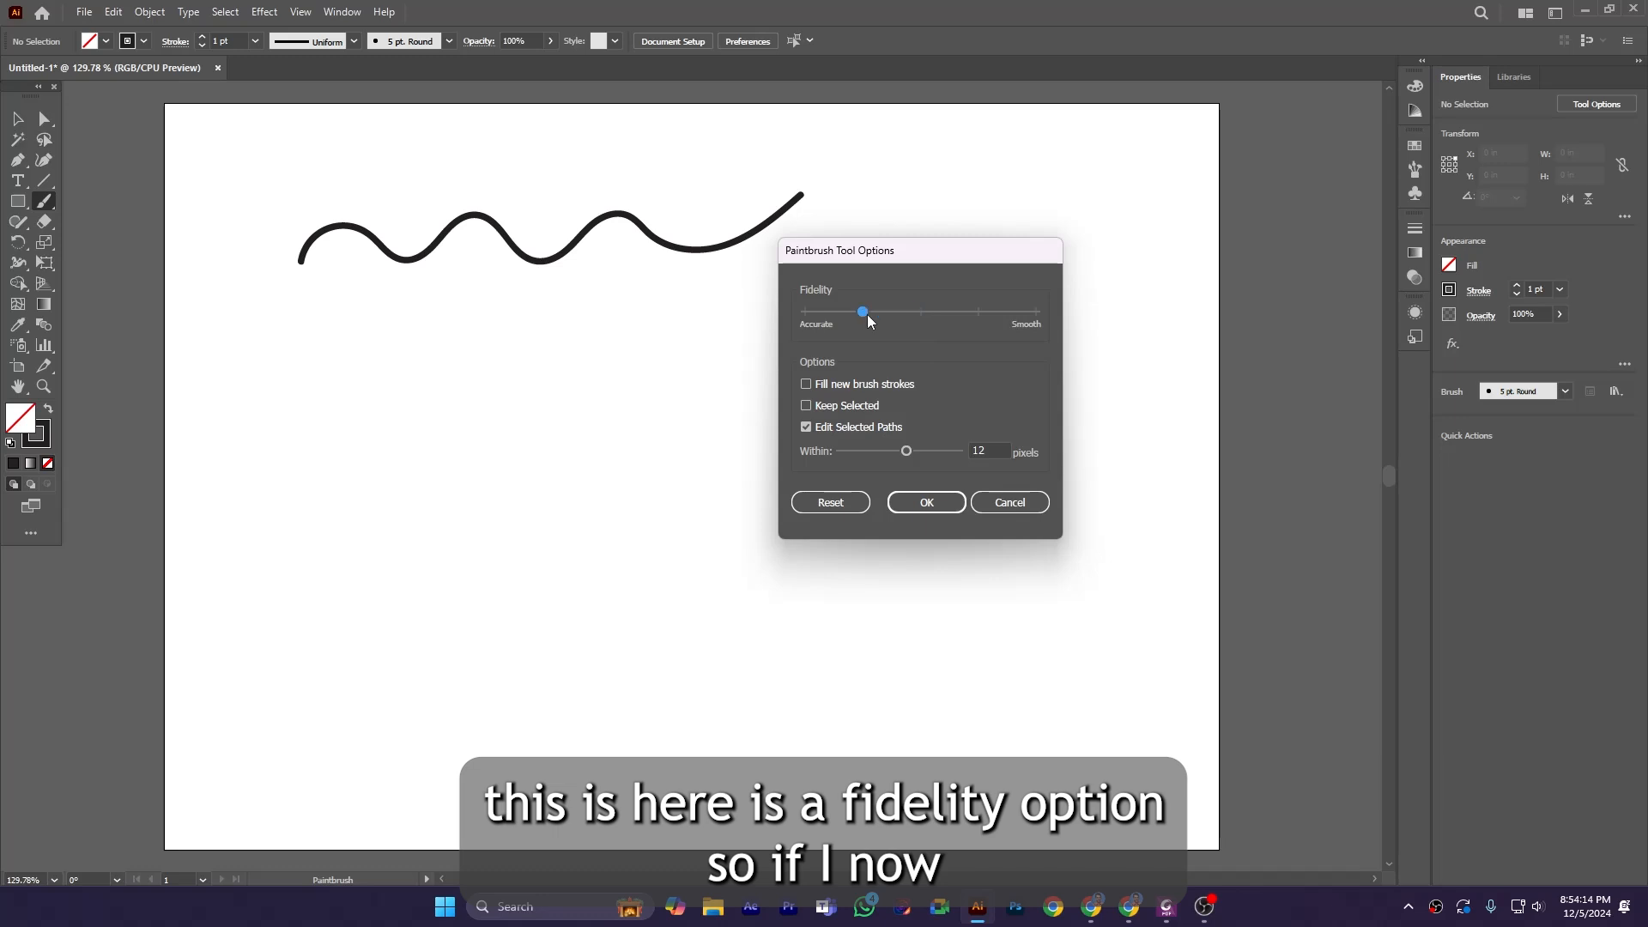
{"action": "left_click_drag", "start_coordinate": [905, 311], "coordinate": [801, 334]}
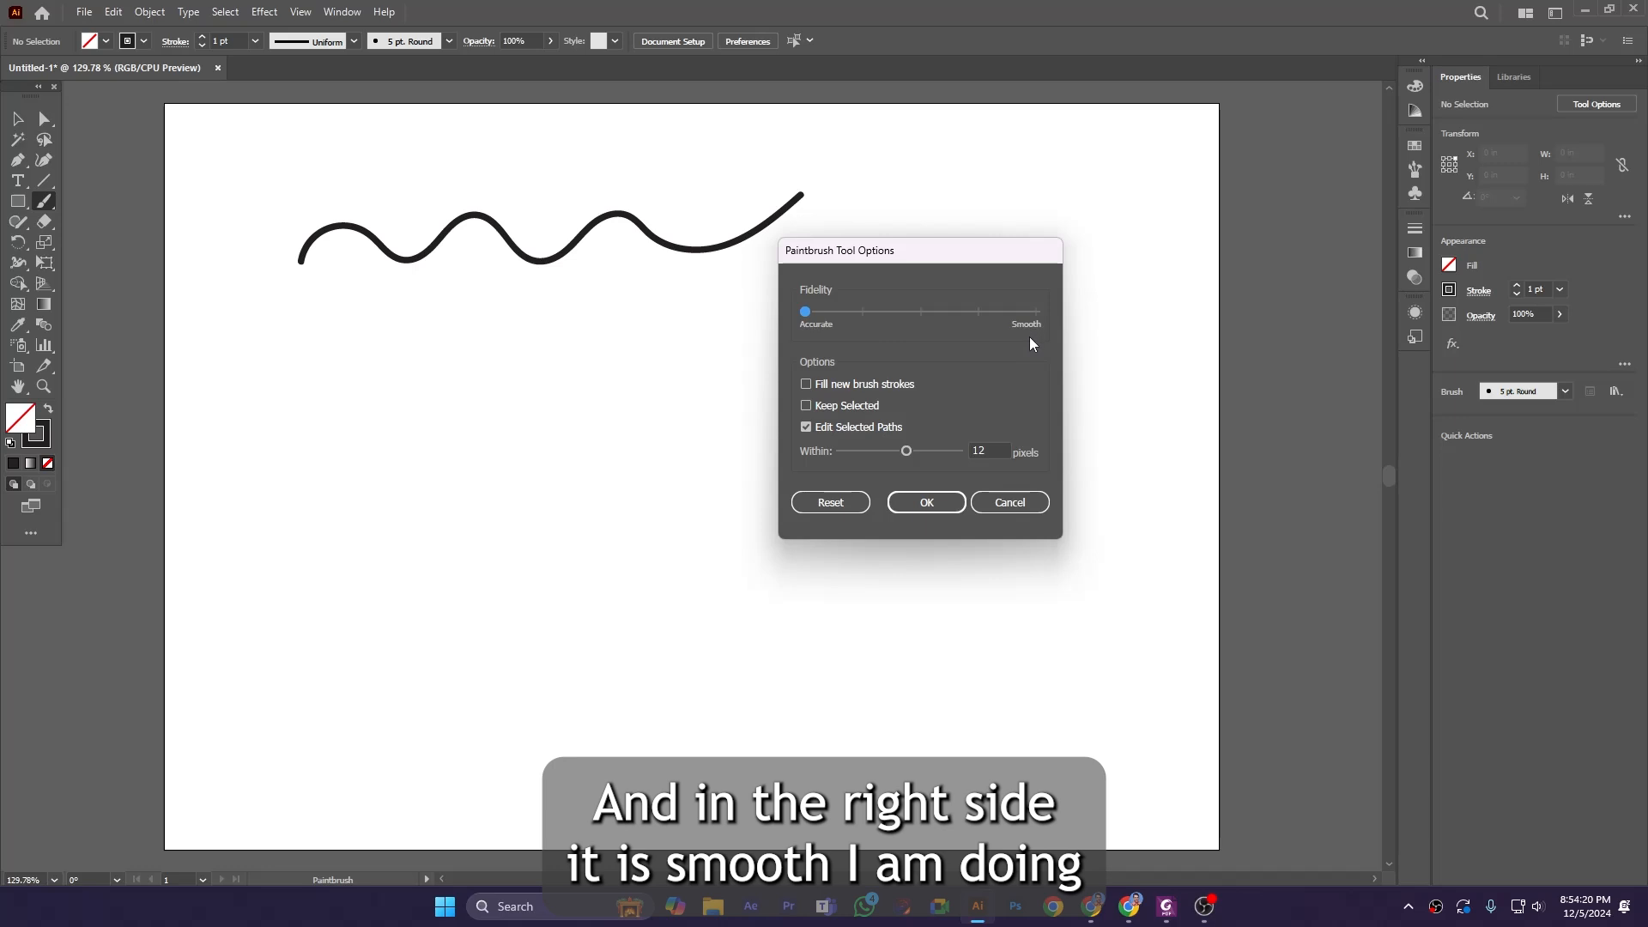
{"action": "left_click", "coordinate": [926, 502]}
{"action": "mouse_move", "coordinate": [295, 352]}
{"action": "left_mouse_down"}
{"action": "mouse_move", "coordinate": [338, 347]}
{"action": "mouse_move", "coordinate": [459, 326]}
{"action": "mouse_move", "coordinate": [510, 345]}
{"action": "mouse_move", "coordinate": [620, 327]}
{"action": "mouse_move", "coordinate": [659, 337]}
{"action": "left_mouse_up"}
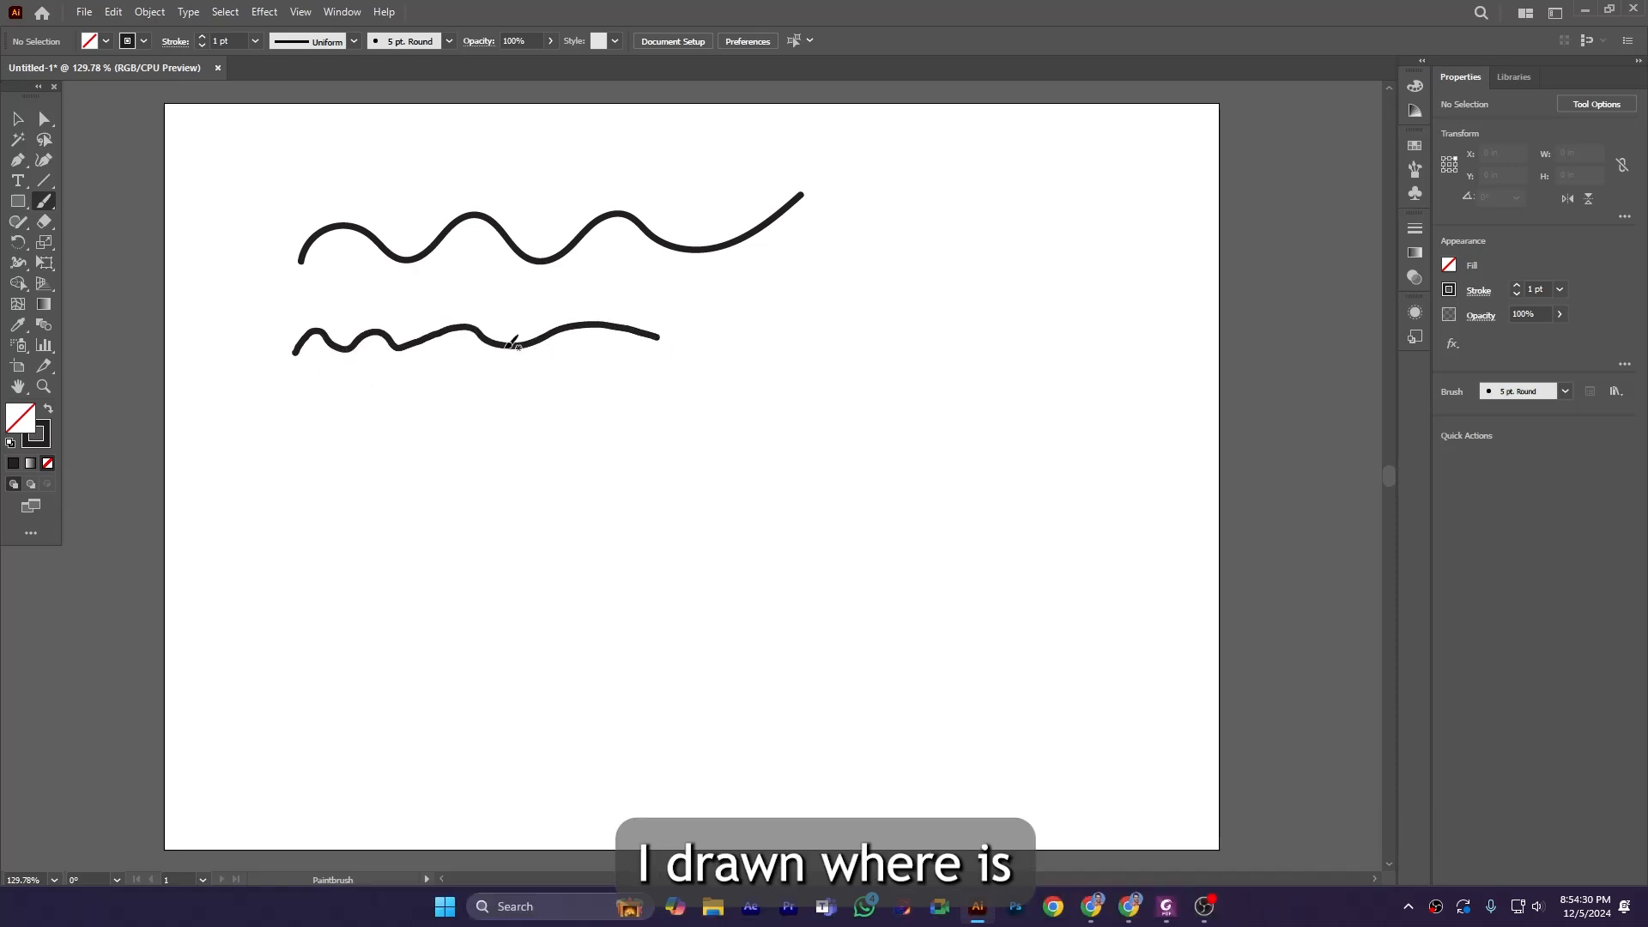
Set the Paintbrush fidelity fully to Smooth and draw a third wavy stroke below the second.
{"action": "double_click", "coordinate": [46, 203]}
{"action": "left_click", "coordinate": [1033, 314]}
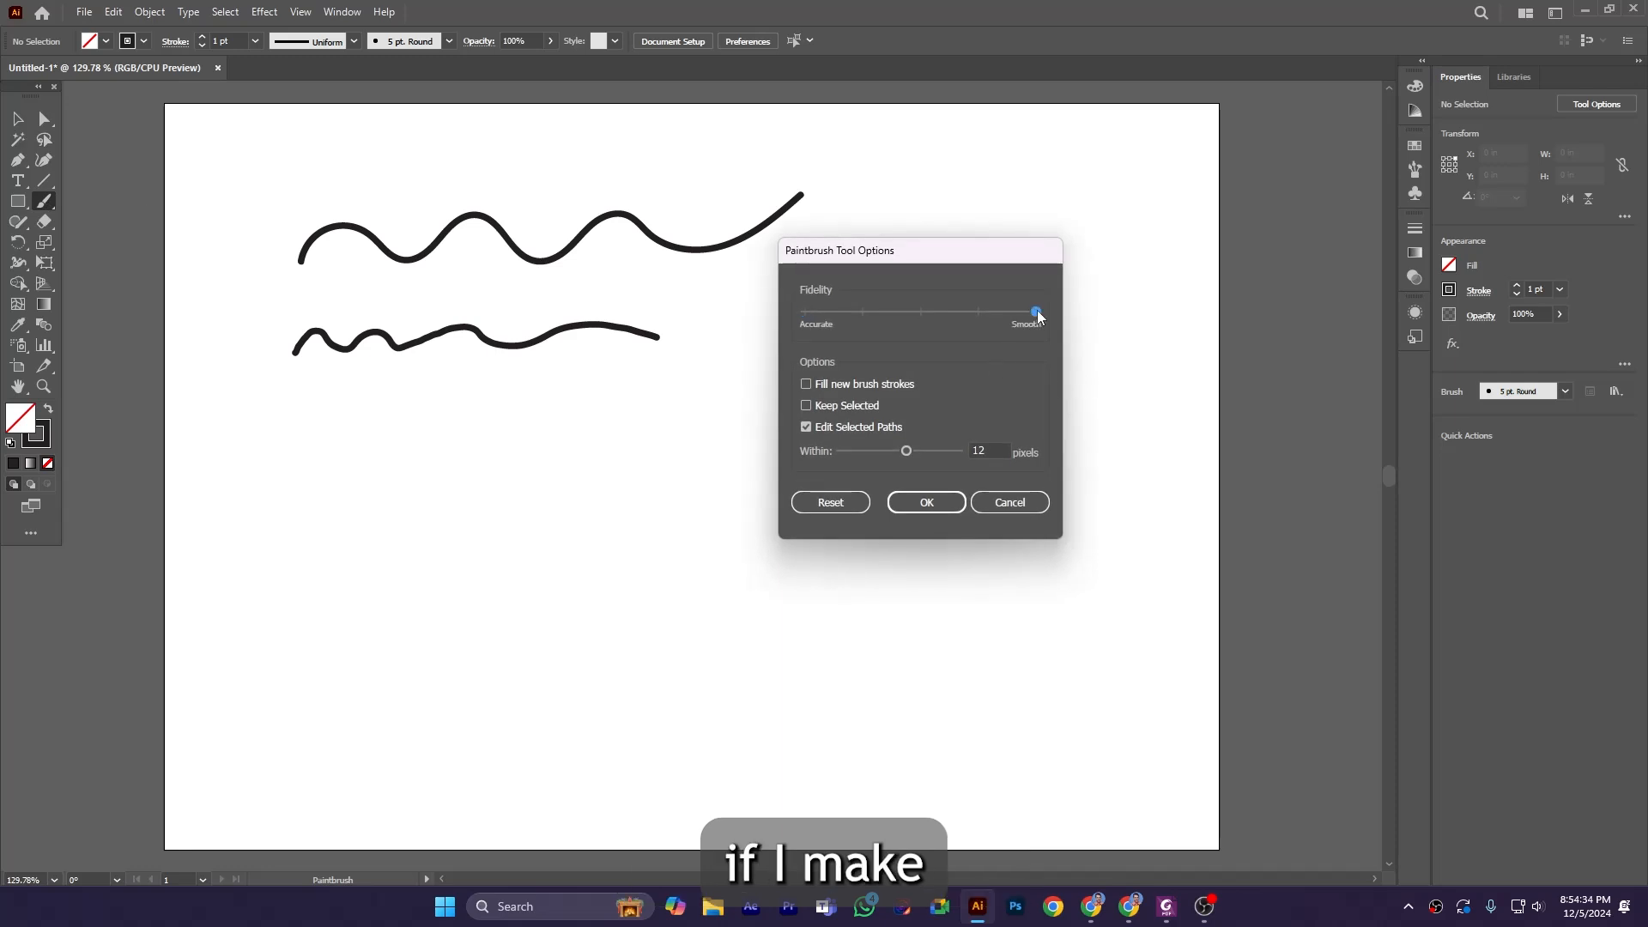
{"action": "left_click", "coordinate": [927, 501]}
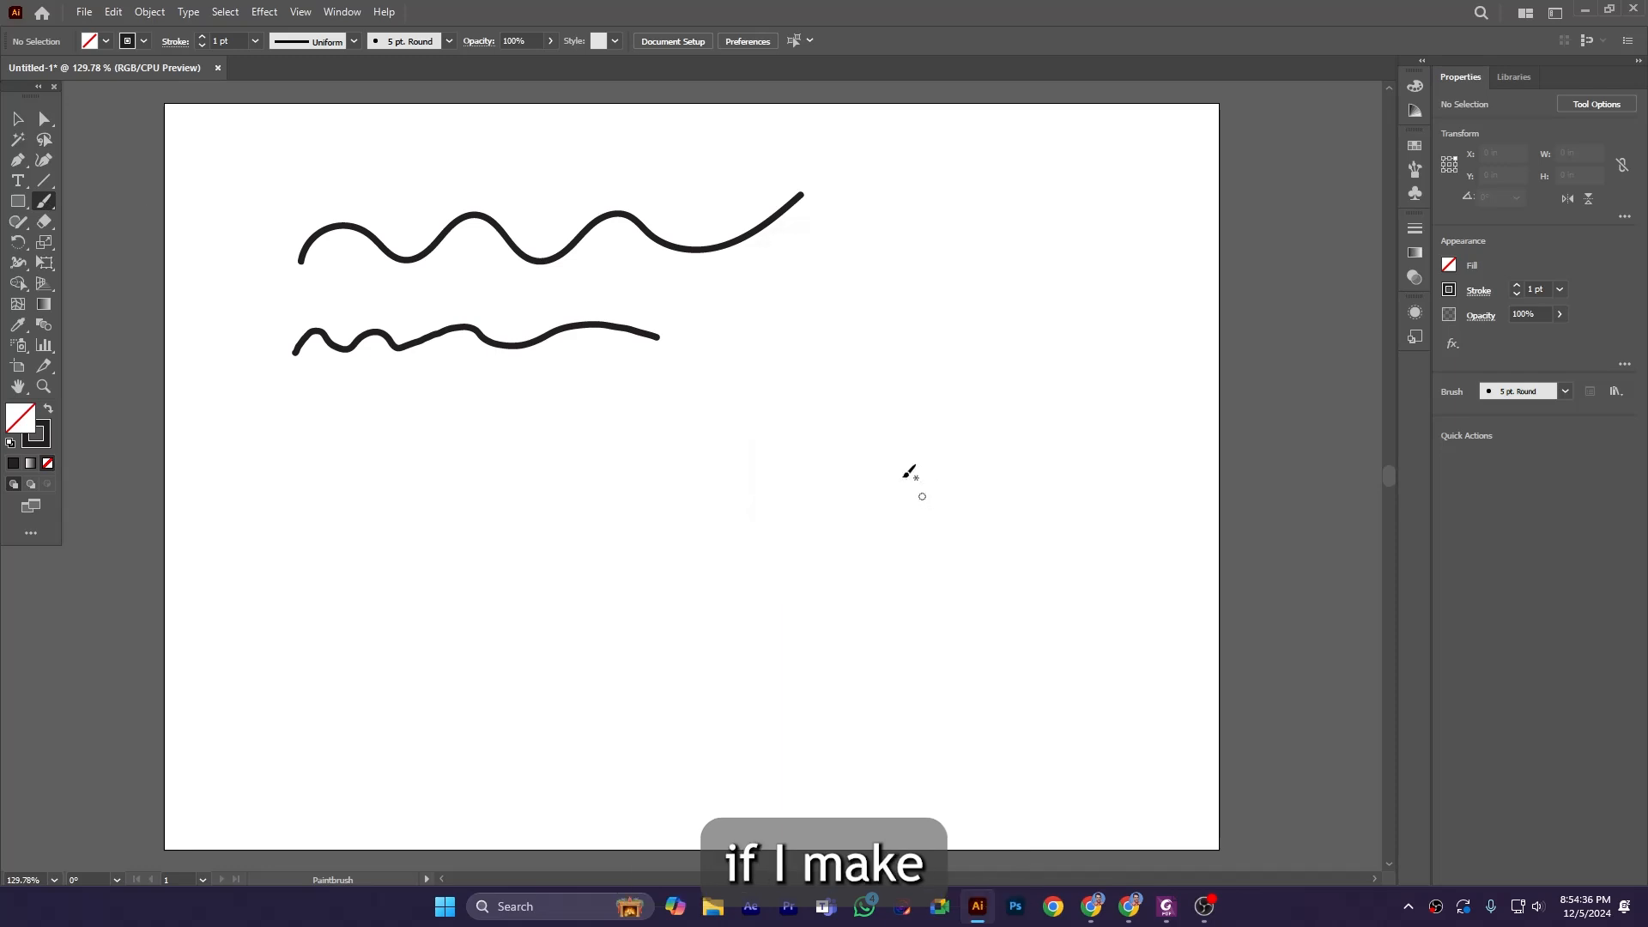
{"action": "mouse_move", "coordinate": [302, 418]}
{"action": "left_mouse_down"}
{"action": "mouse_move", "coordinate": [316, 390]}
{"action": "mouse_move", "coordinate": [459, 377]}
{"action": "mouse_move", "coordinate": [645, 382]}
{"action": "mouse_move", "coordinate": [656, 399]}
{"action": "left_mouse_up"}
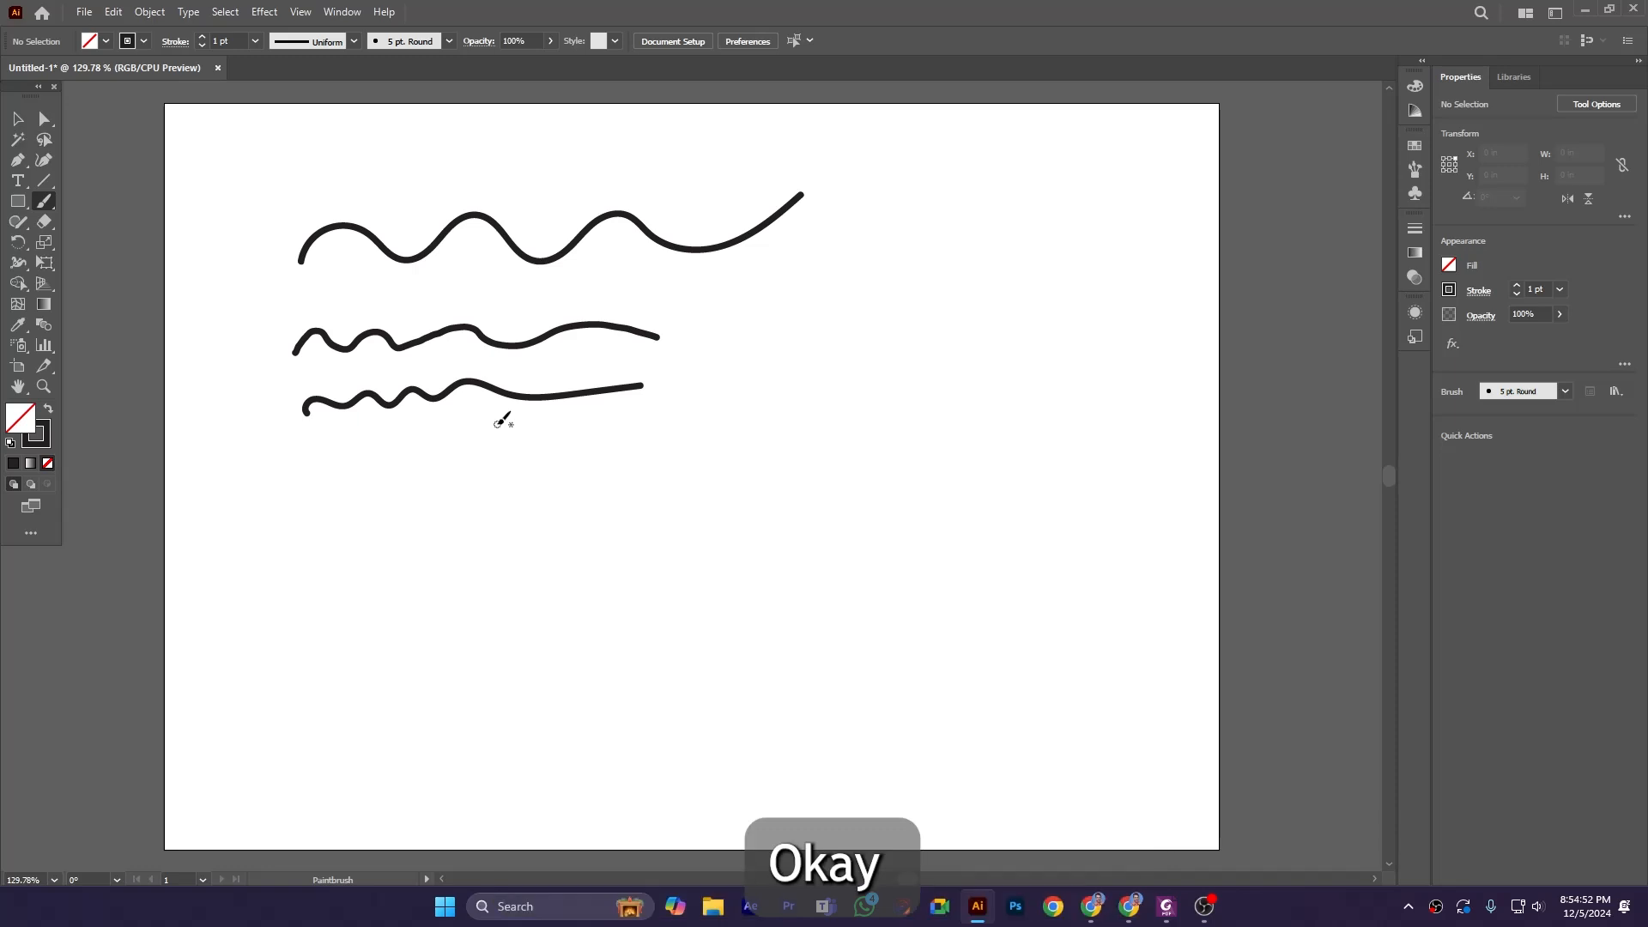
Return the Paintbrush fidelity to its middle setting and draw a fourth wavy stroke starting further right.
{"action": "double_click", "coordinate": [44, 201]}
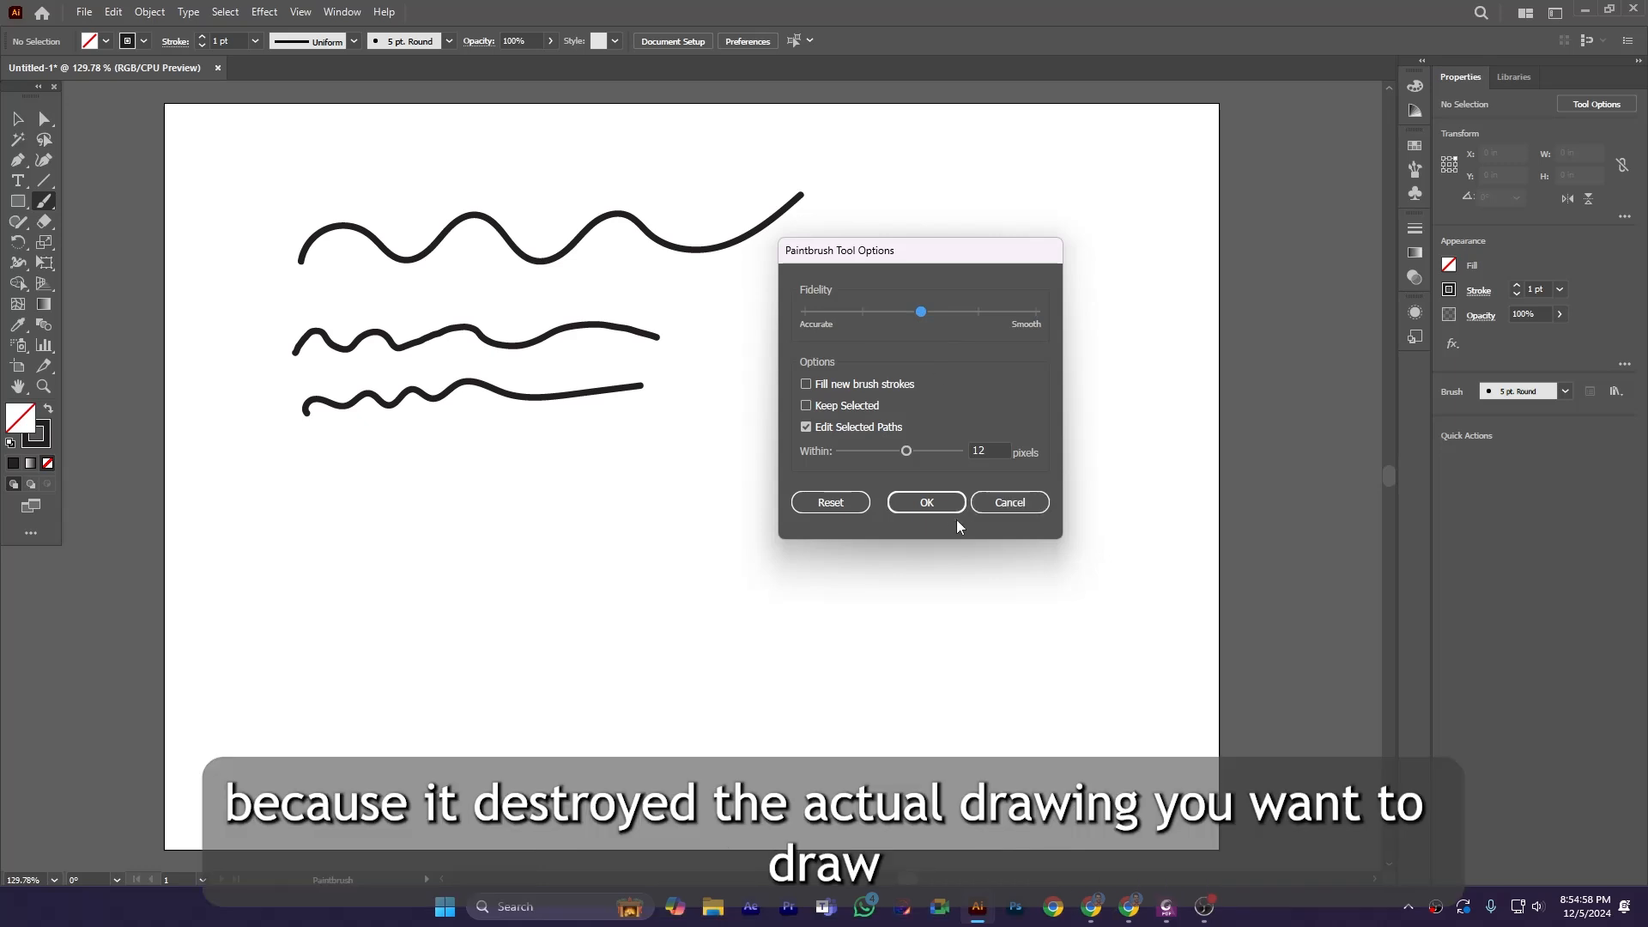
{"action": "left_click", "coordinate": [953, 504]}
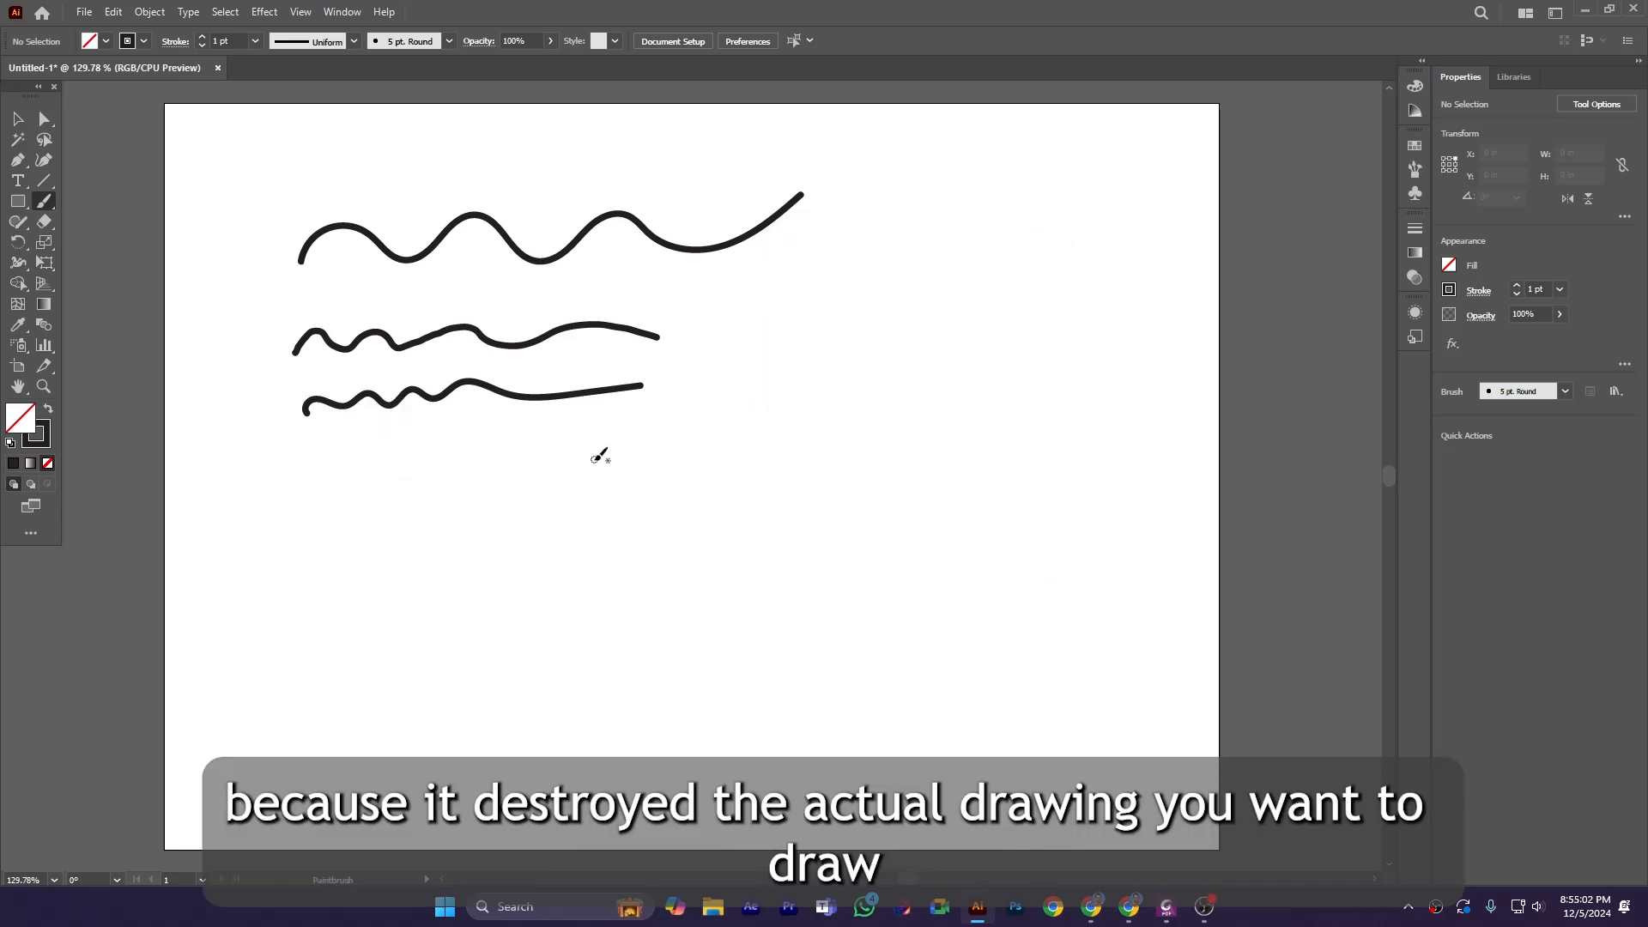
{"action": "double_click", "coordinate": [43, 202]}
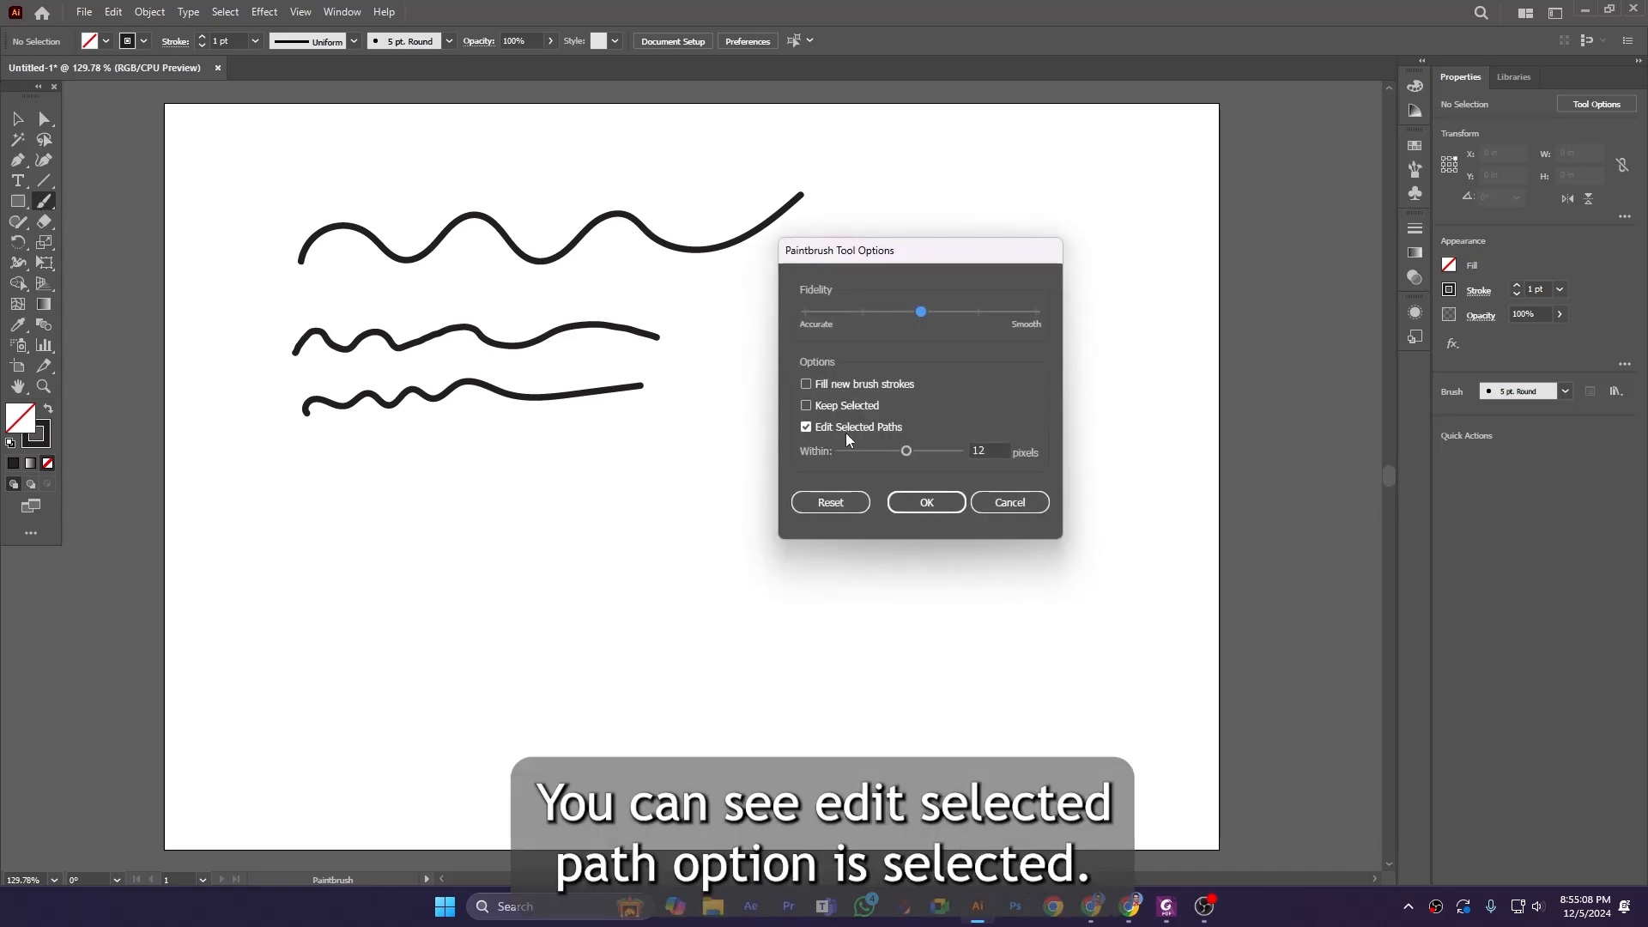
{"action": "left_click", "coordinate": [926, 502]}
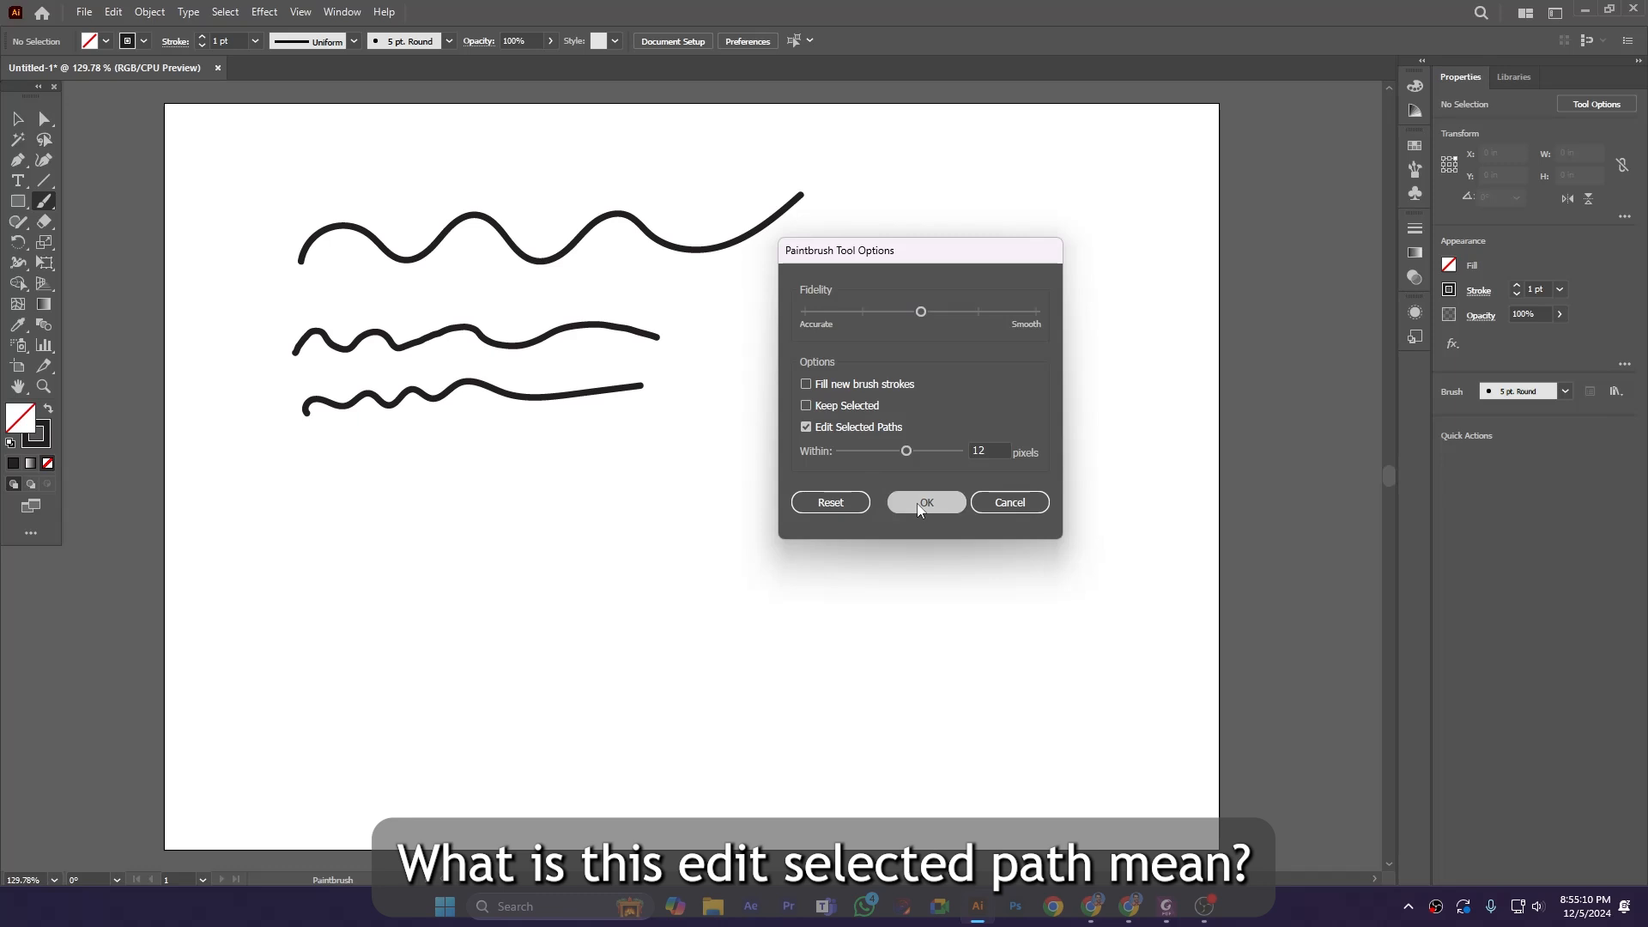
{"action": "mouse_move", "coordinate": [440, 439]}
{"action": "left_mouse_down"}
{"action": "mouse_move", "coordinate": [472, 445]}
{"action": "mouse_move", "coordinate": [523, 421]}
{"action": "mouse_move", "coordinate": [652, 414]}
{"action": "left_mouse_up"}
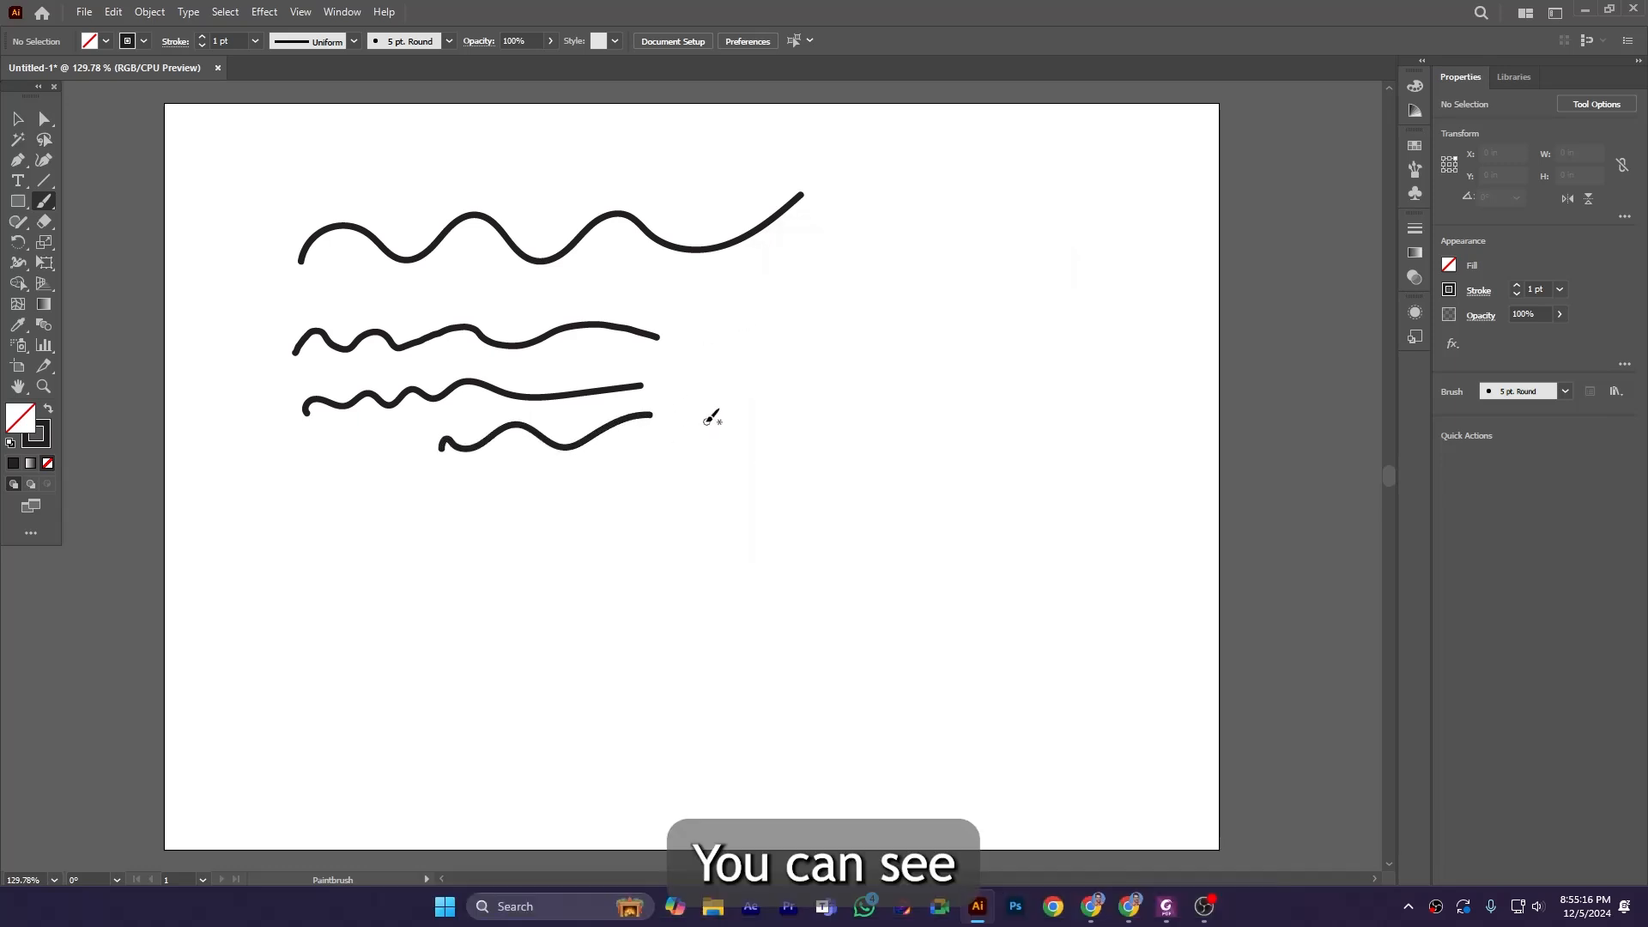
Select the fourth stroke and turn on Keep Selected in the Paintbrush tool options.
{"action": "left_click", "coordinate": [651, 416], "text": "ctrl"}
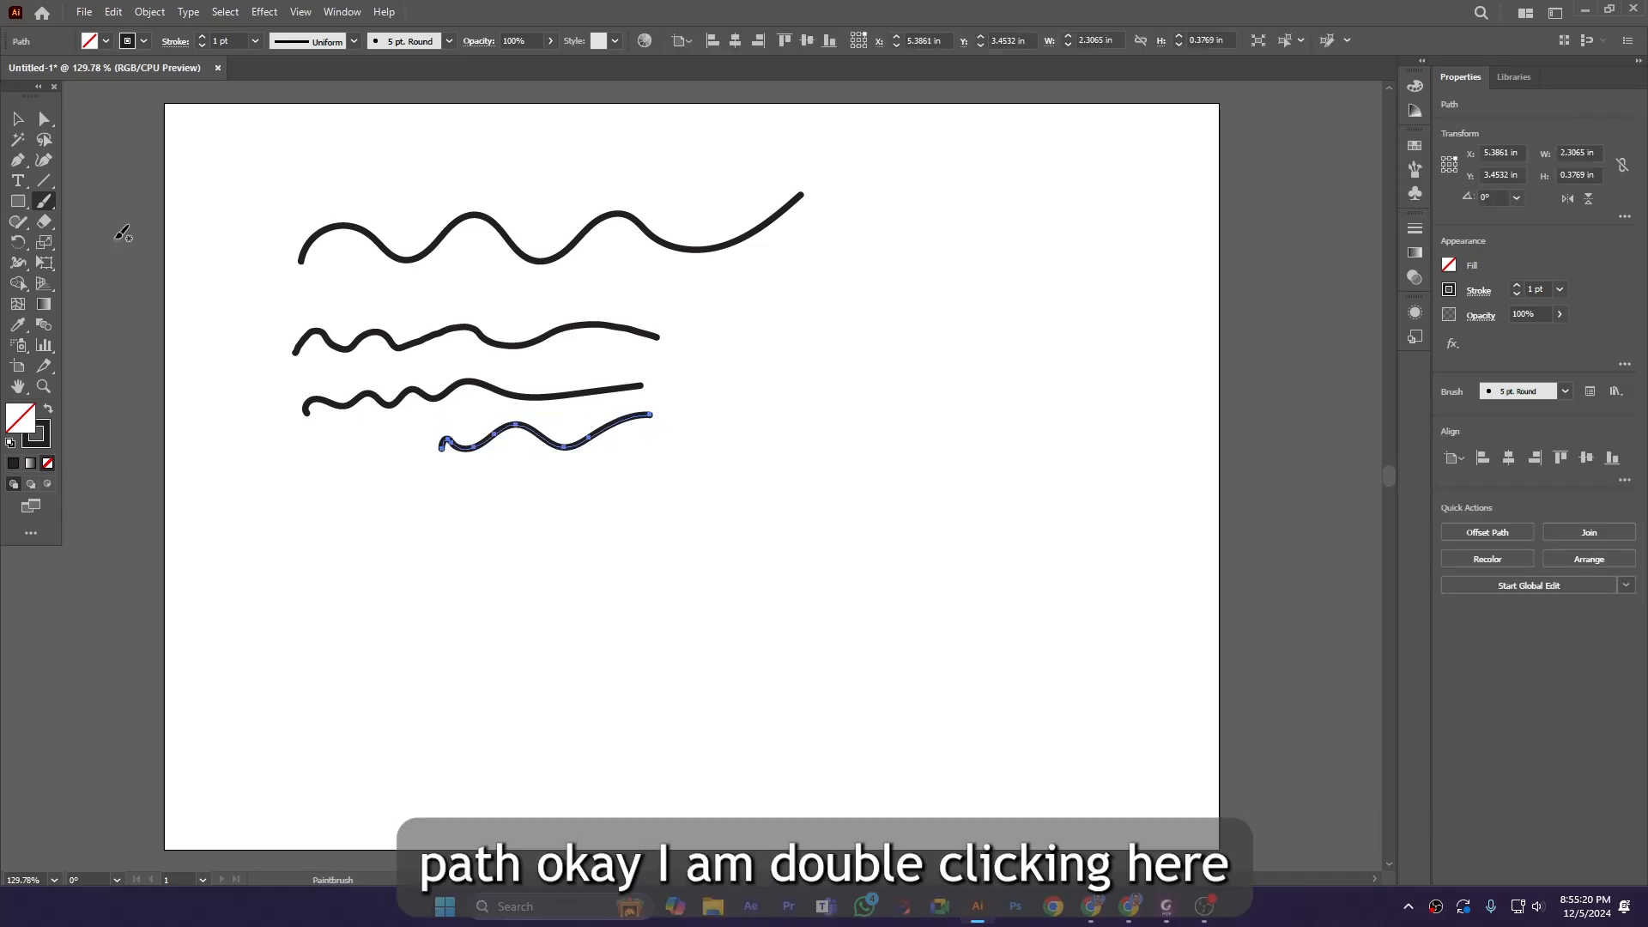
{"action": "double_click", "coordinate": [41, 202]}
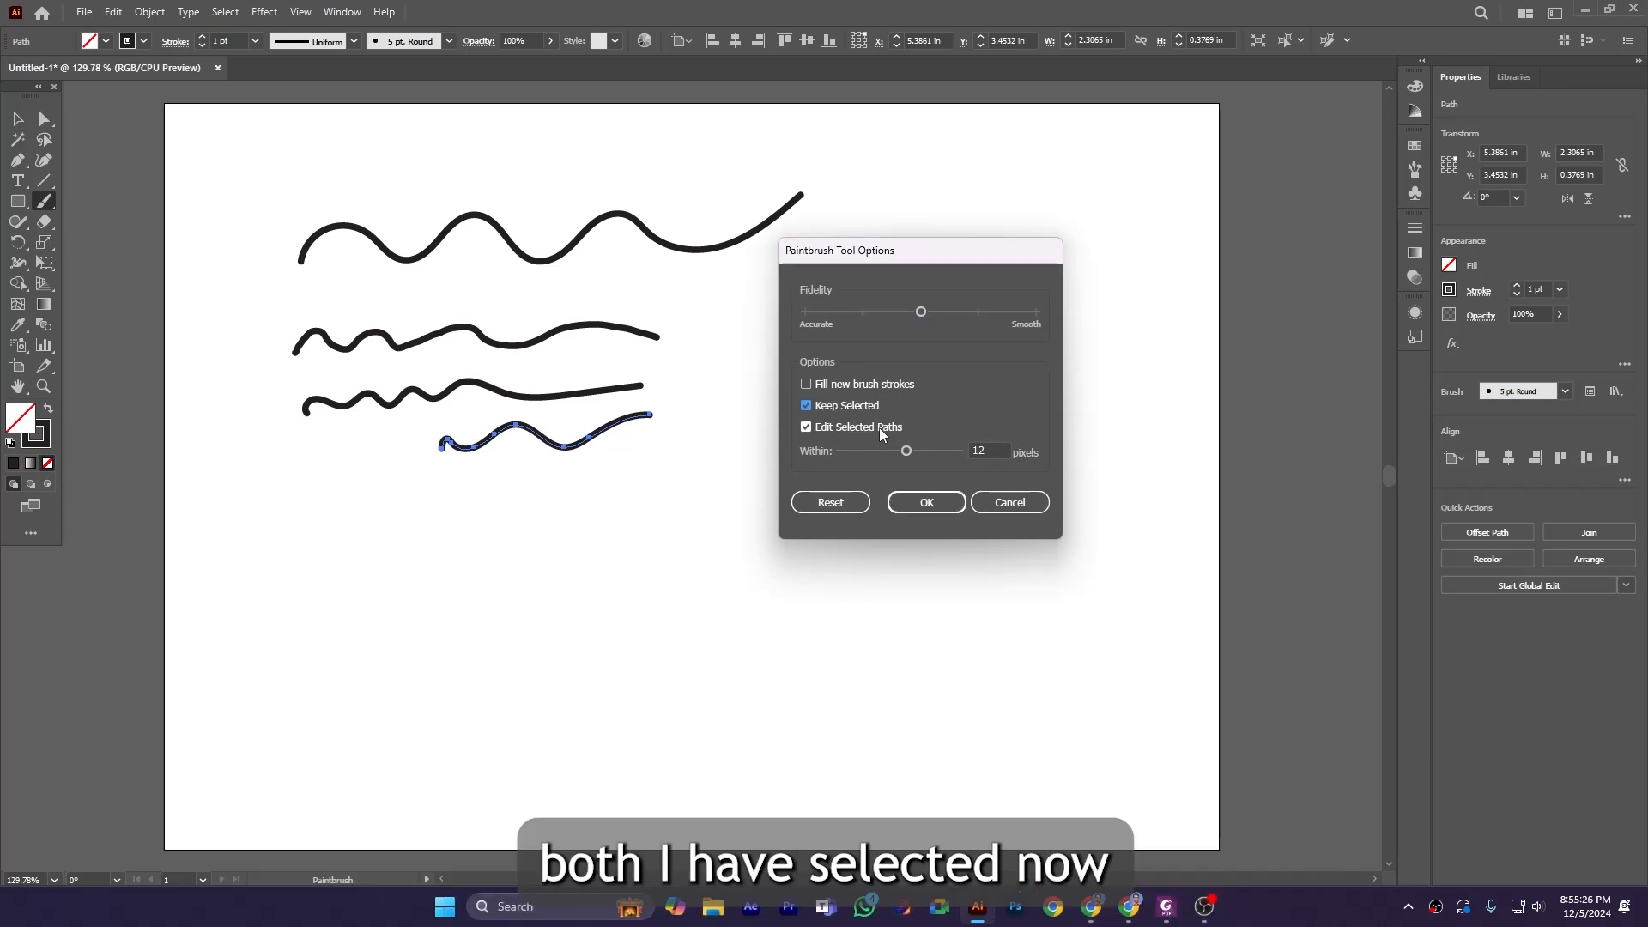
{"action": "left_click", "coordinate": [936, 502]}
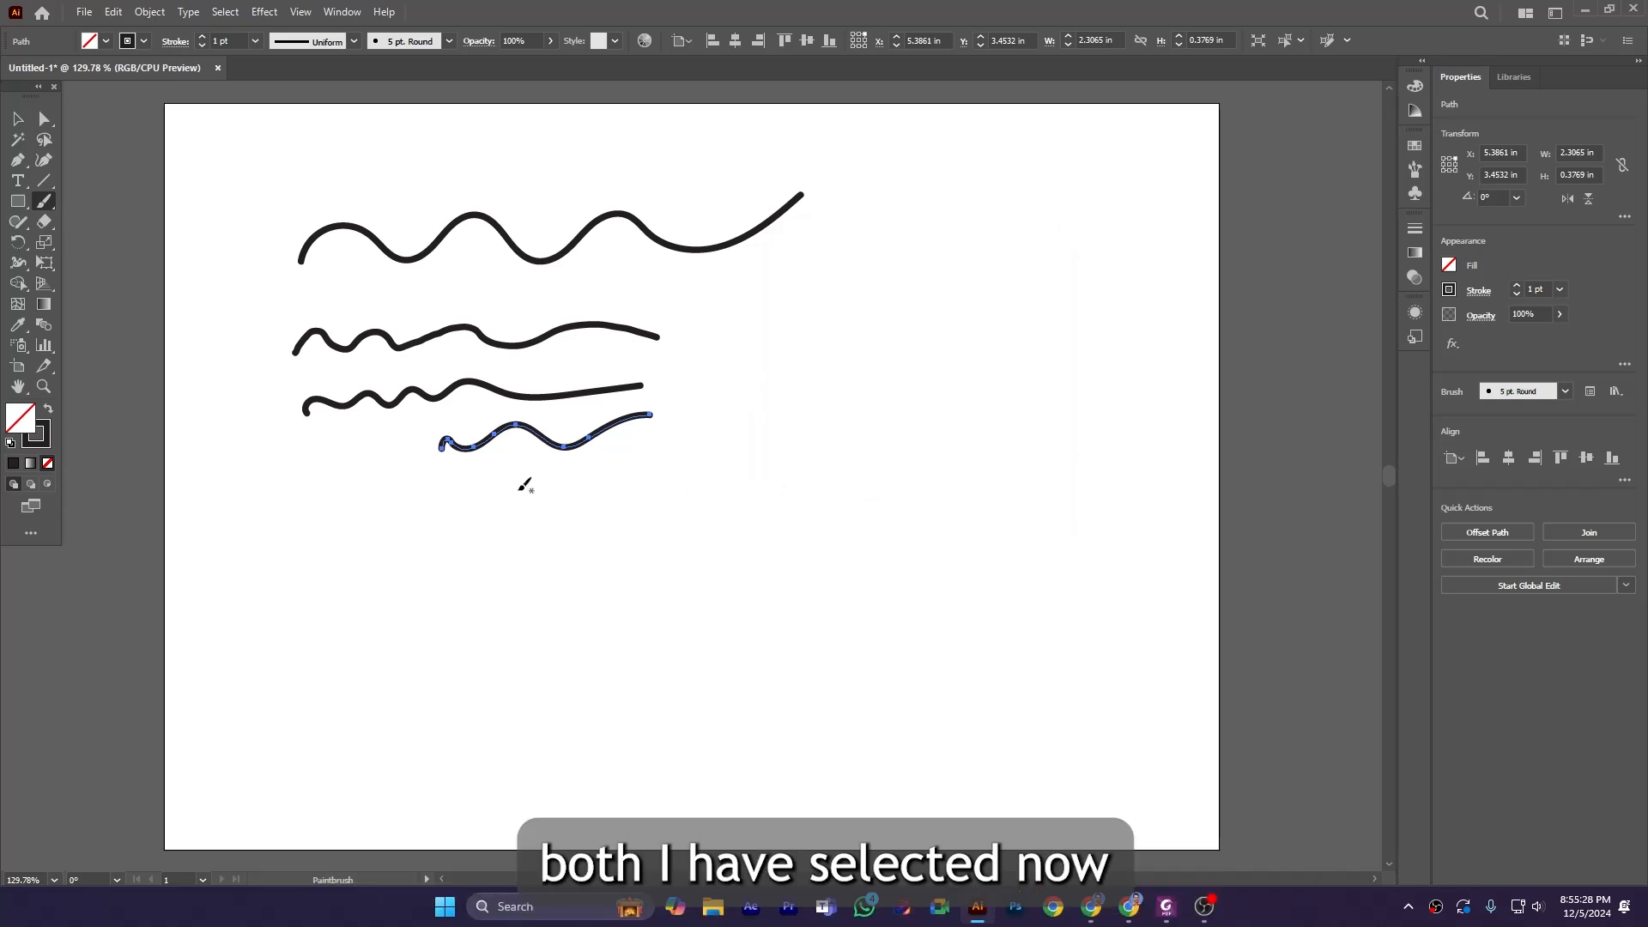
Draw a fifth stroke, then extend its right end anchor up and to the right with the Direct Selection tool.
{"action": "left_click_drag", "start_coordinate": [492, 506], "coordinate": [717, 463]}
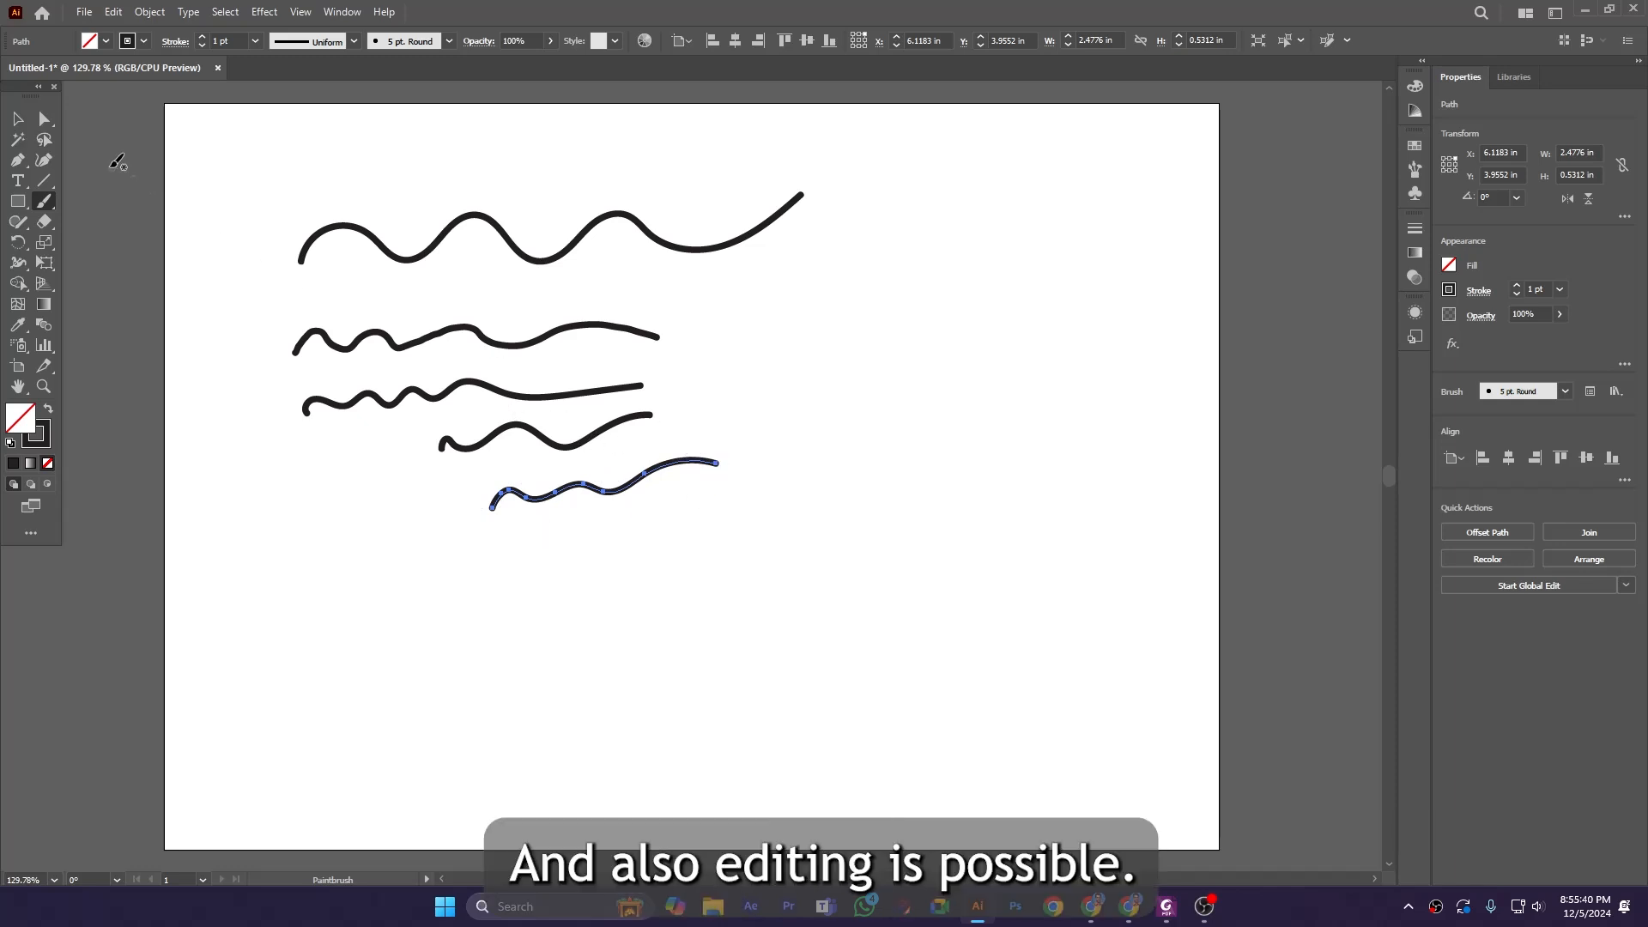
{"action": "left_click", "coordinate": [45, 120]}
{"action": "left_click_drag", "start_coordinate": [716, 462], "coordinate": [775, 408]}
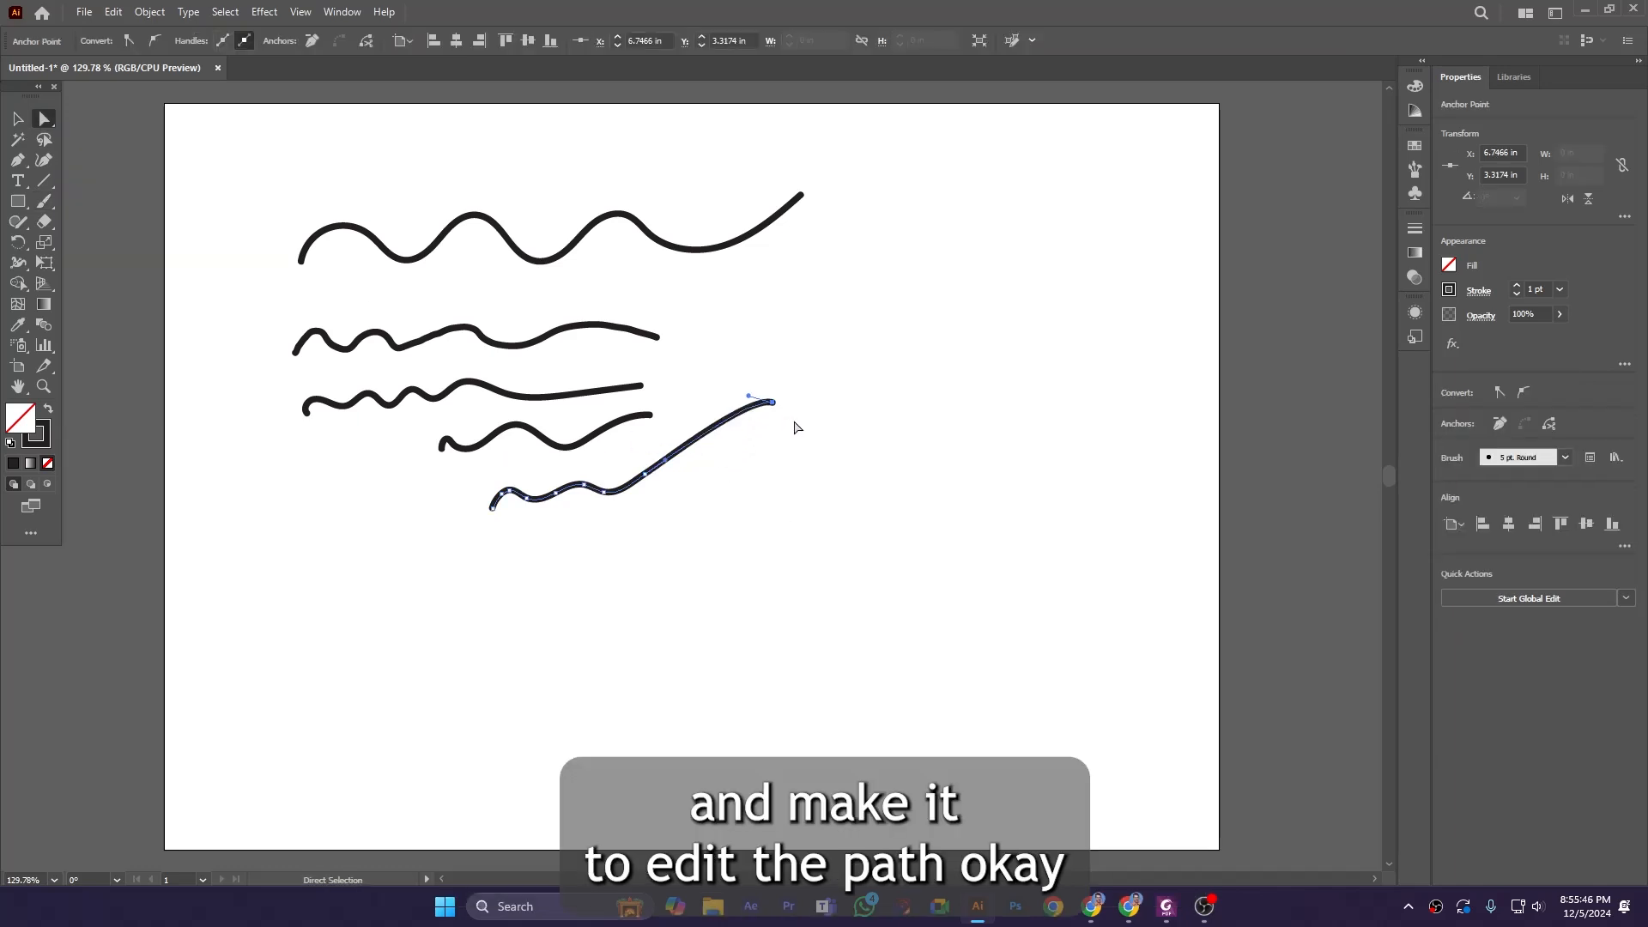
Switch back to the Paintbrush and set its Edit Selected Paths range to 20 pixels.
{"action": "left_click", "coordinate": [45, 201]}
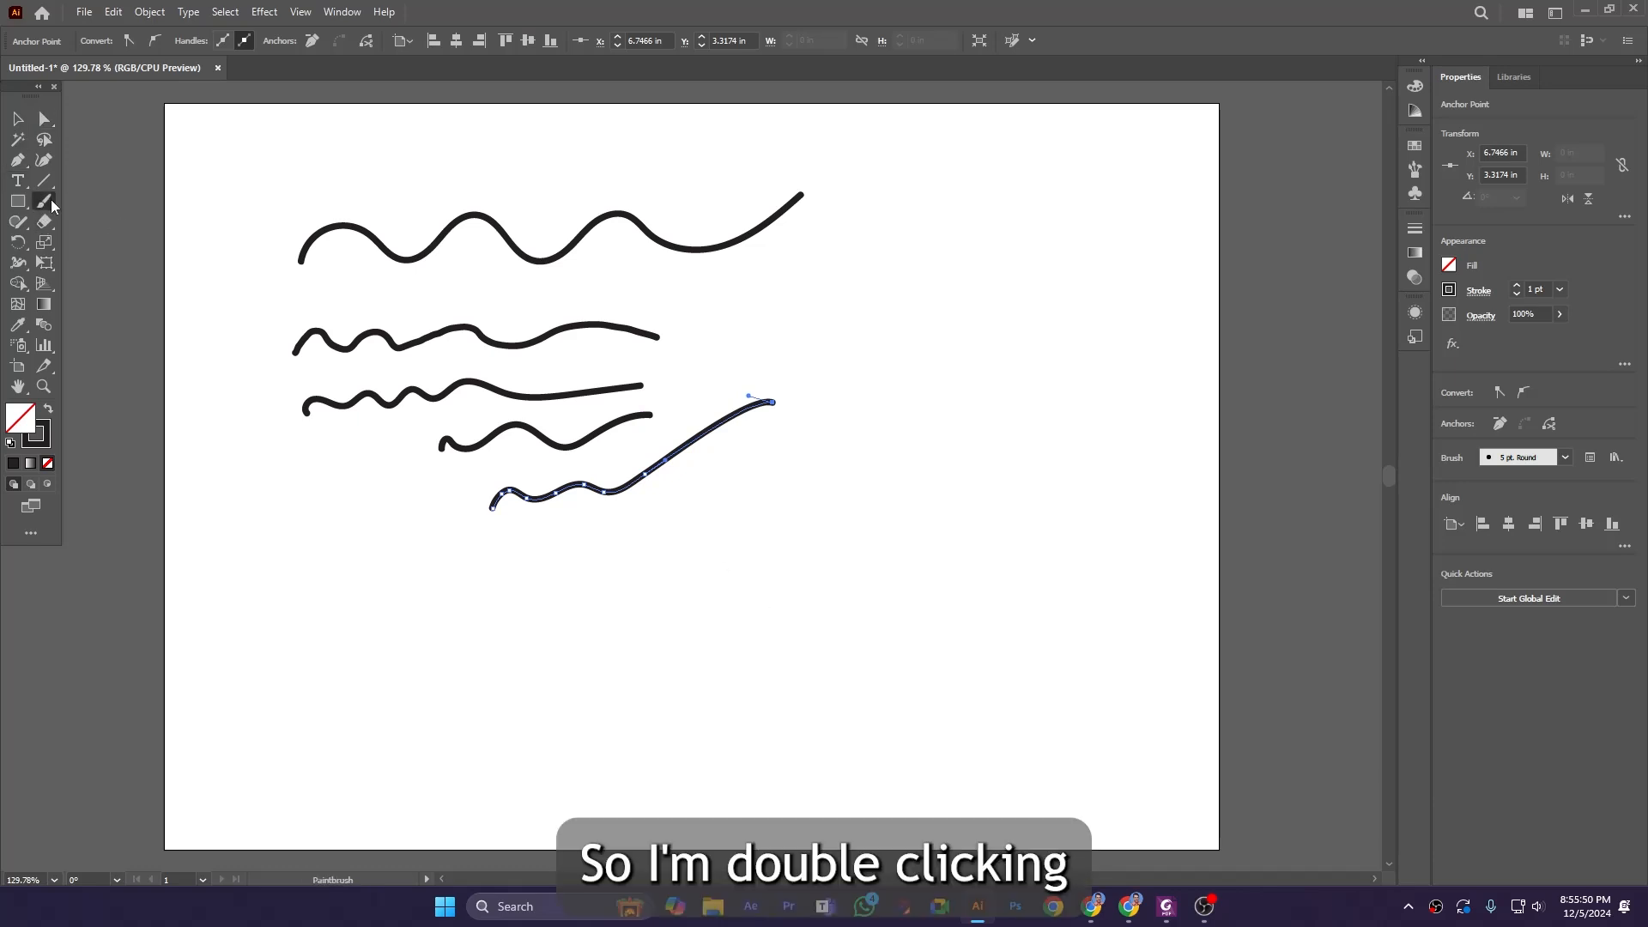
{"action": "double_click", "coordinate": [51, 201]}
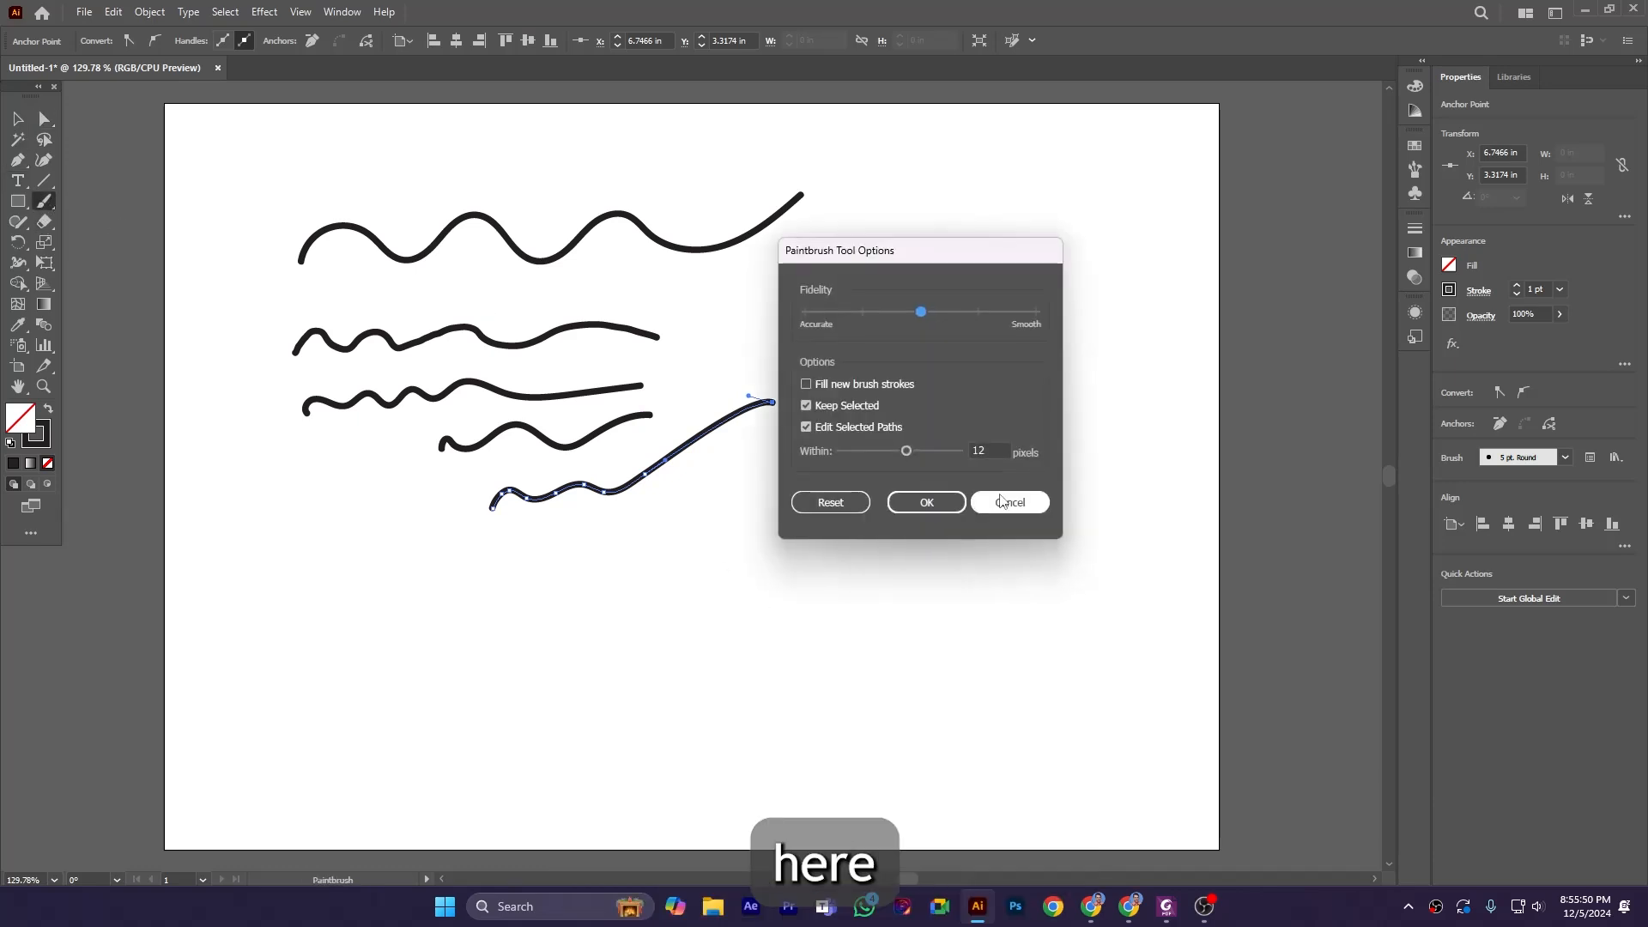
{"action": "left_click", "coordinate": [807, 384]}
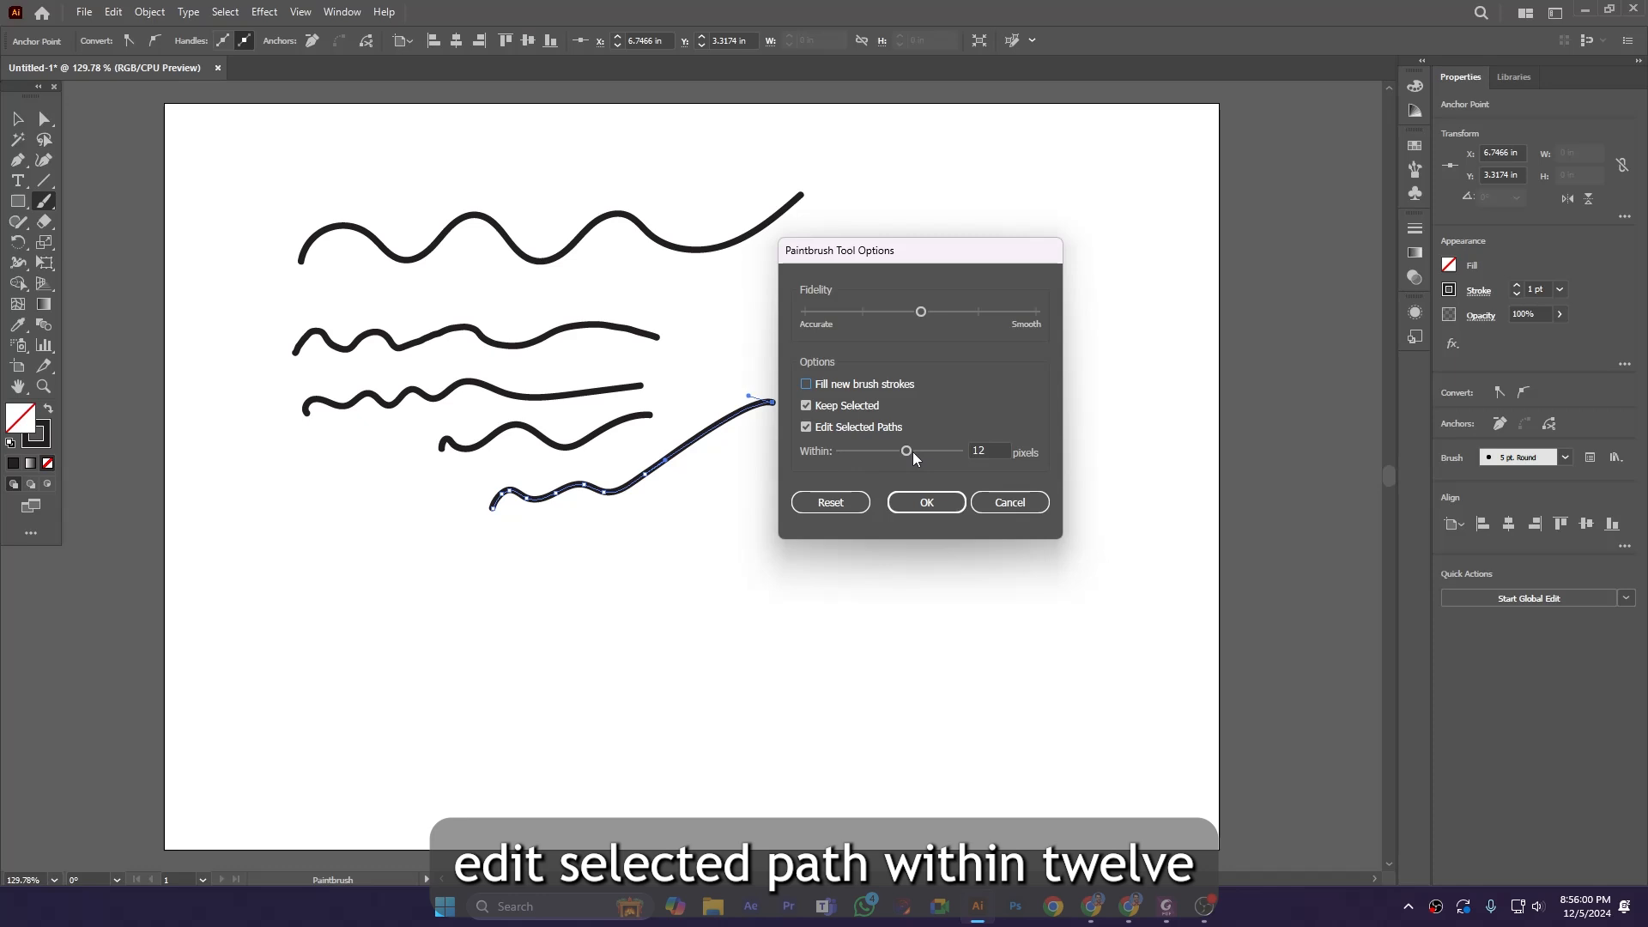
{"action": "left_click_drag", "start_coordinate": [913, 451], "coordinate": [965, 462]}
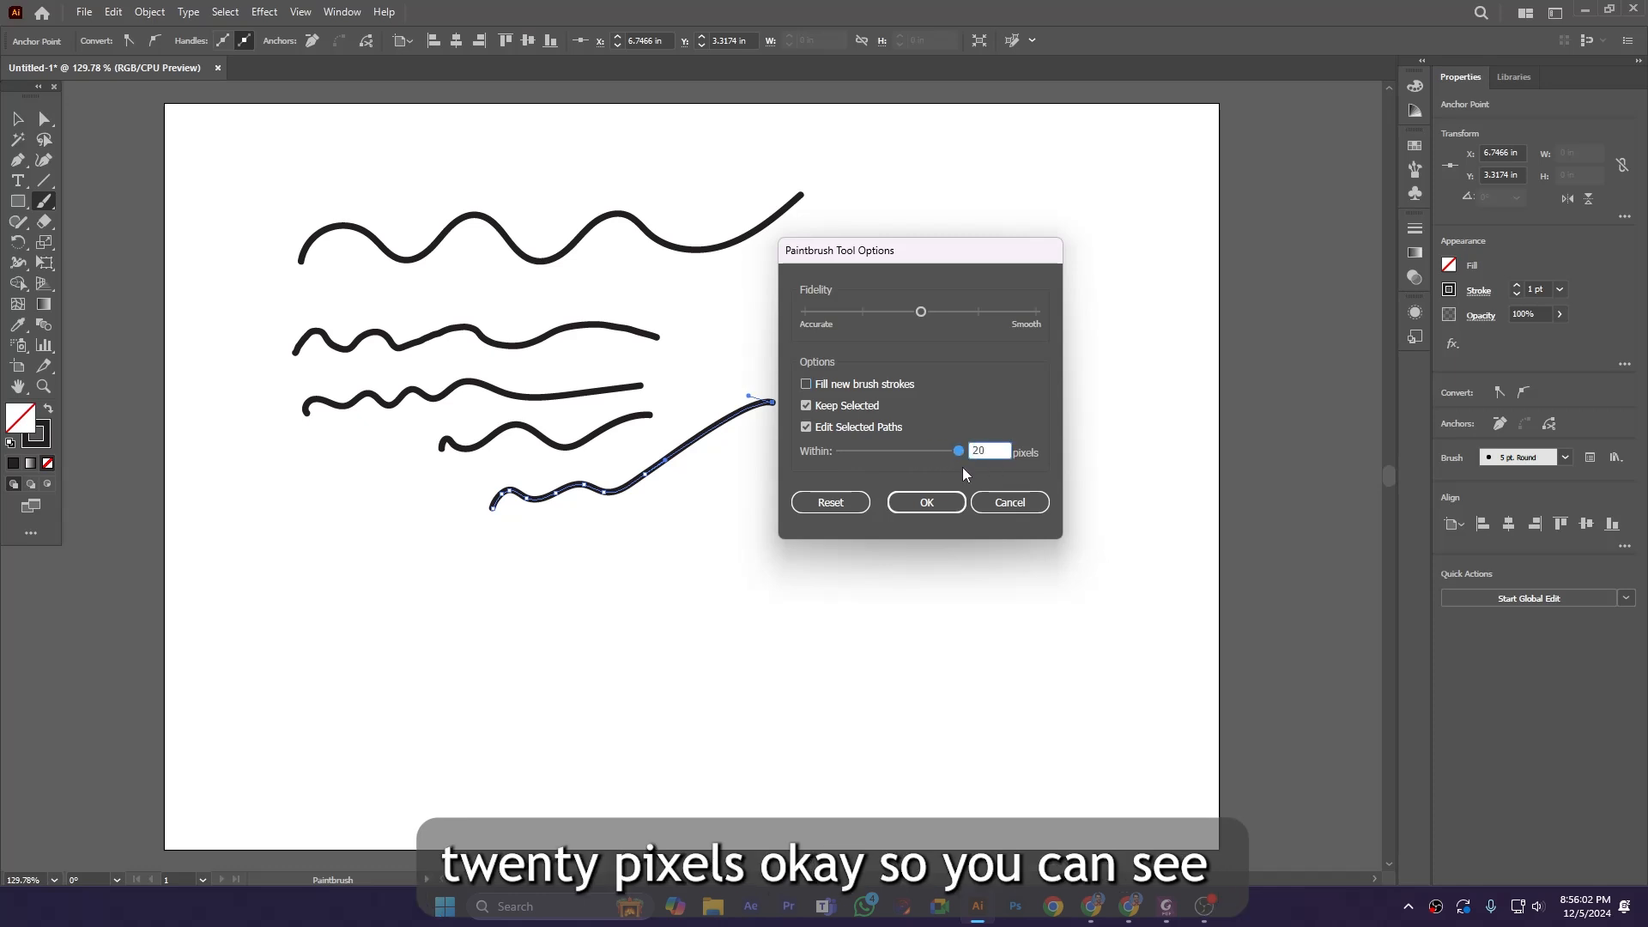
{"action": "left_click", "coordinate": [930, 505]}
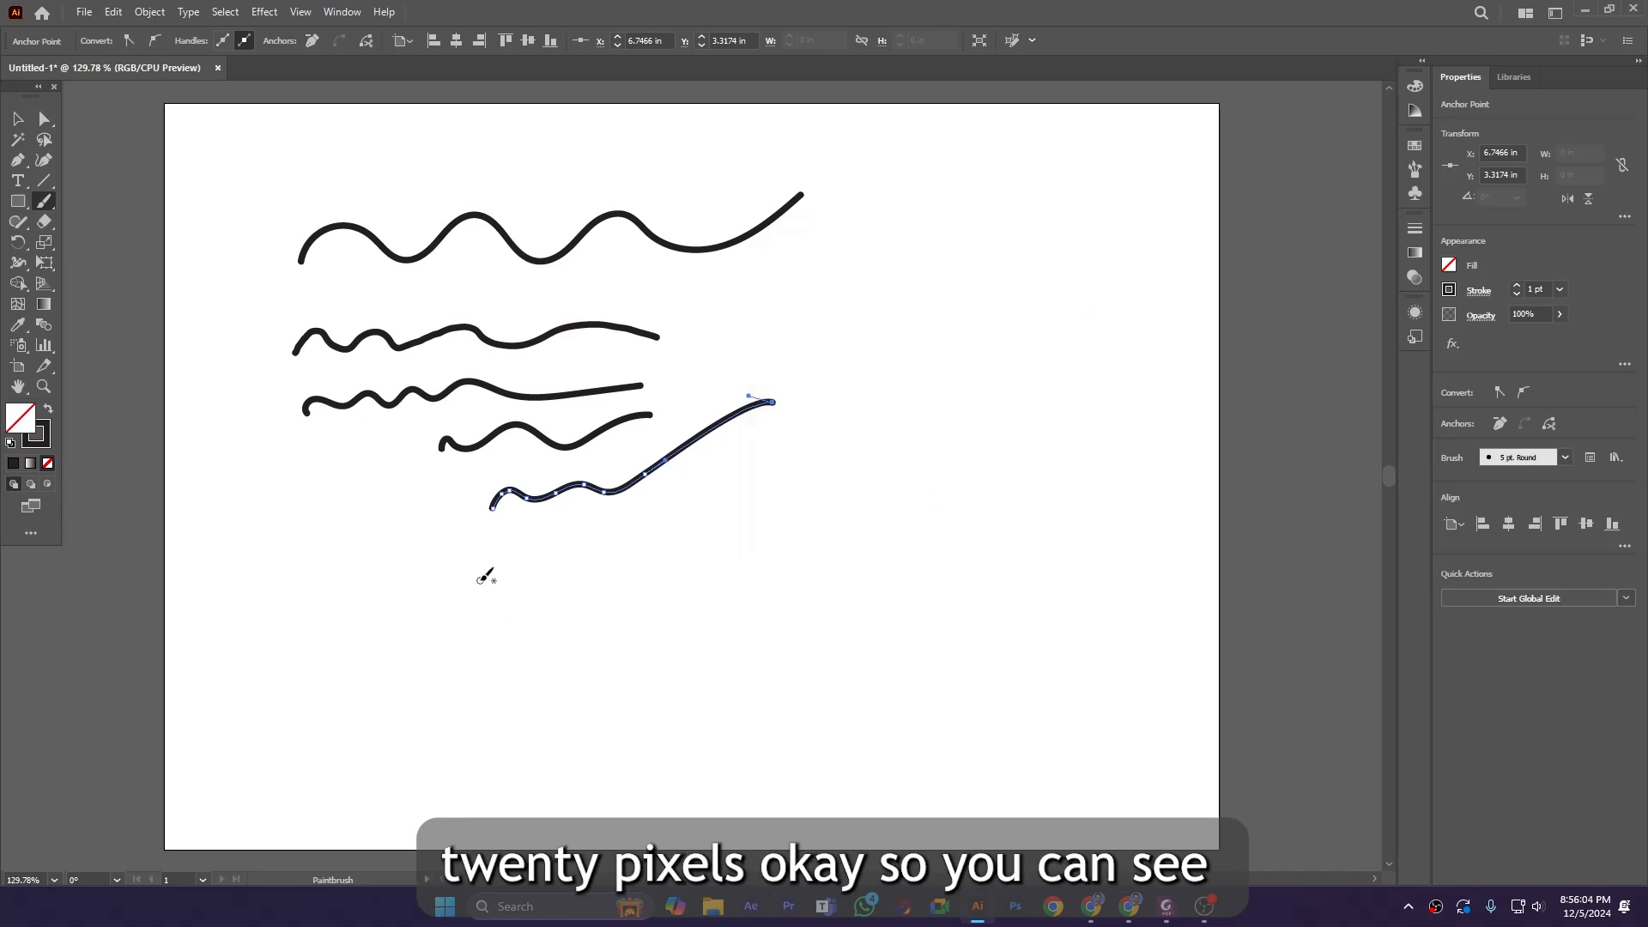
Draw several strokes in the lower area, continuing the selected paths by starting new strokes near their ends.
{"action": "mouse_move", "coordinate": [470, 594]}
{"action": "left_mouse_down"}
{"action": "mouse_move", "coordinate": [523, 588]}
{"action": "mouse_move", "coordinate": [553, 563]}
{"action": "mouse_move", "coordinate": [602, 576]}
{"action": "mouse_move", "coordinate": [652, 559]}
{"action": "left_mouse_up"}
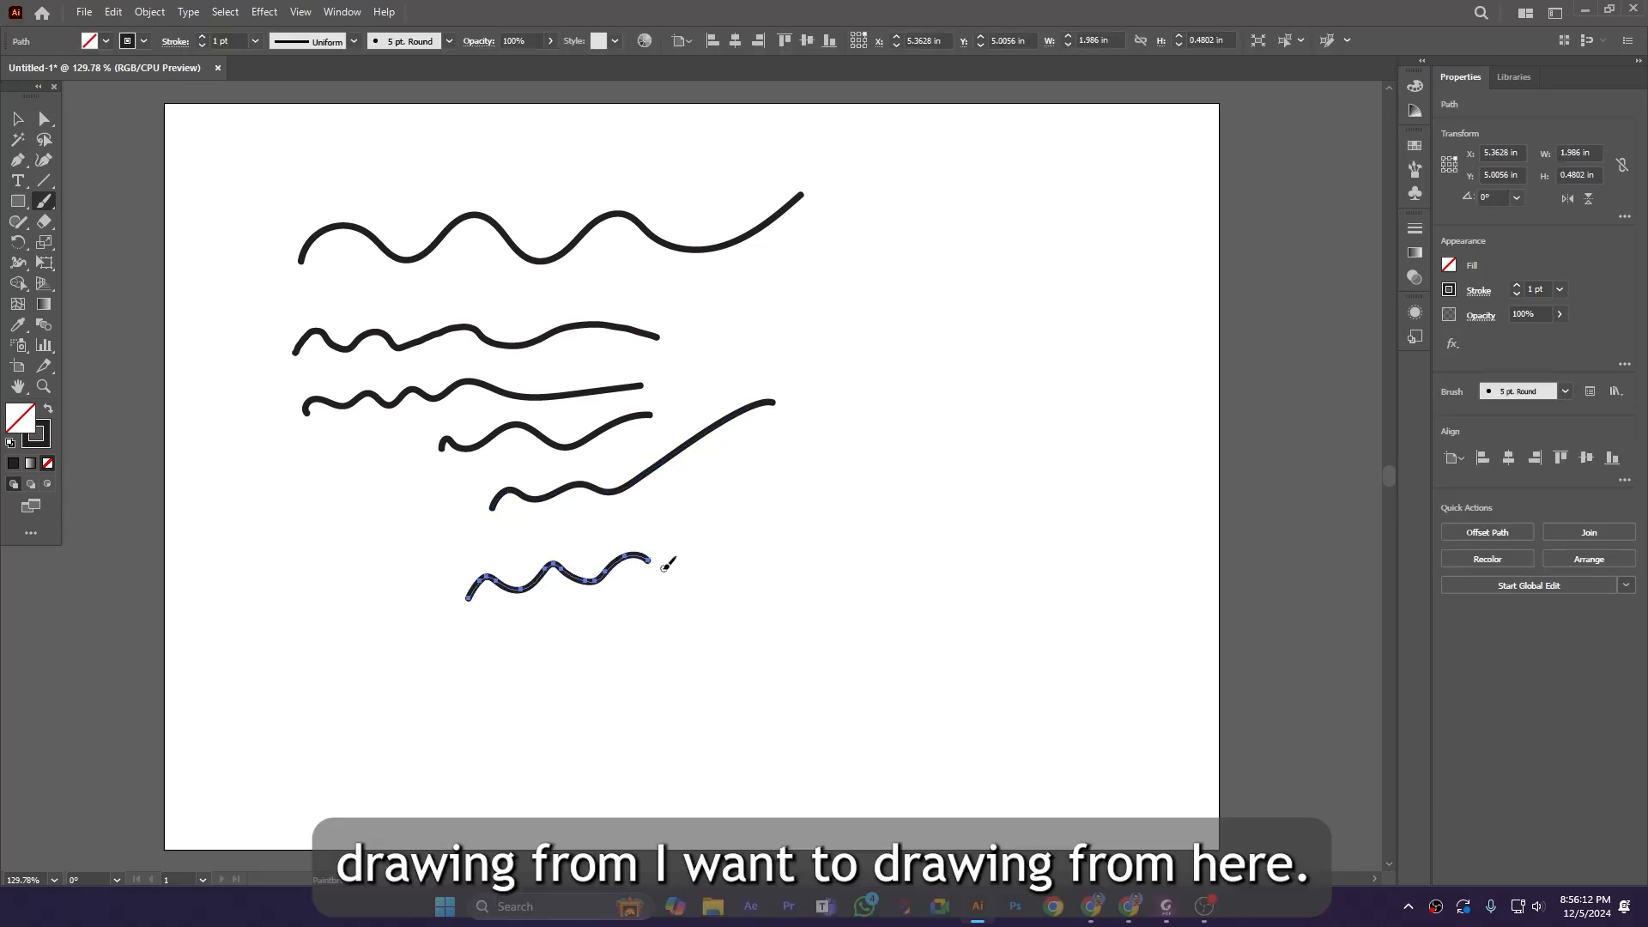
{"action": "left_click_drag", "start_coordinate": [661, 569], "coordinate": [749, 517]}
{"action": "left_click_drag", "start_coordinate": [474, 635], "coordinate": [633, 624]}
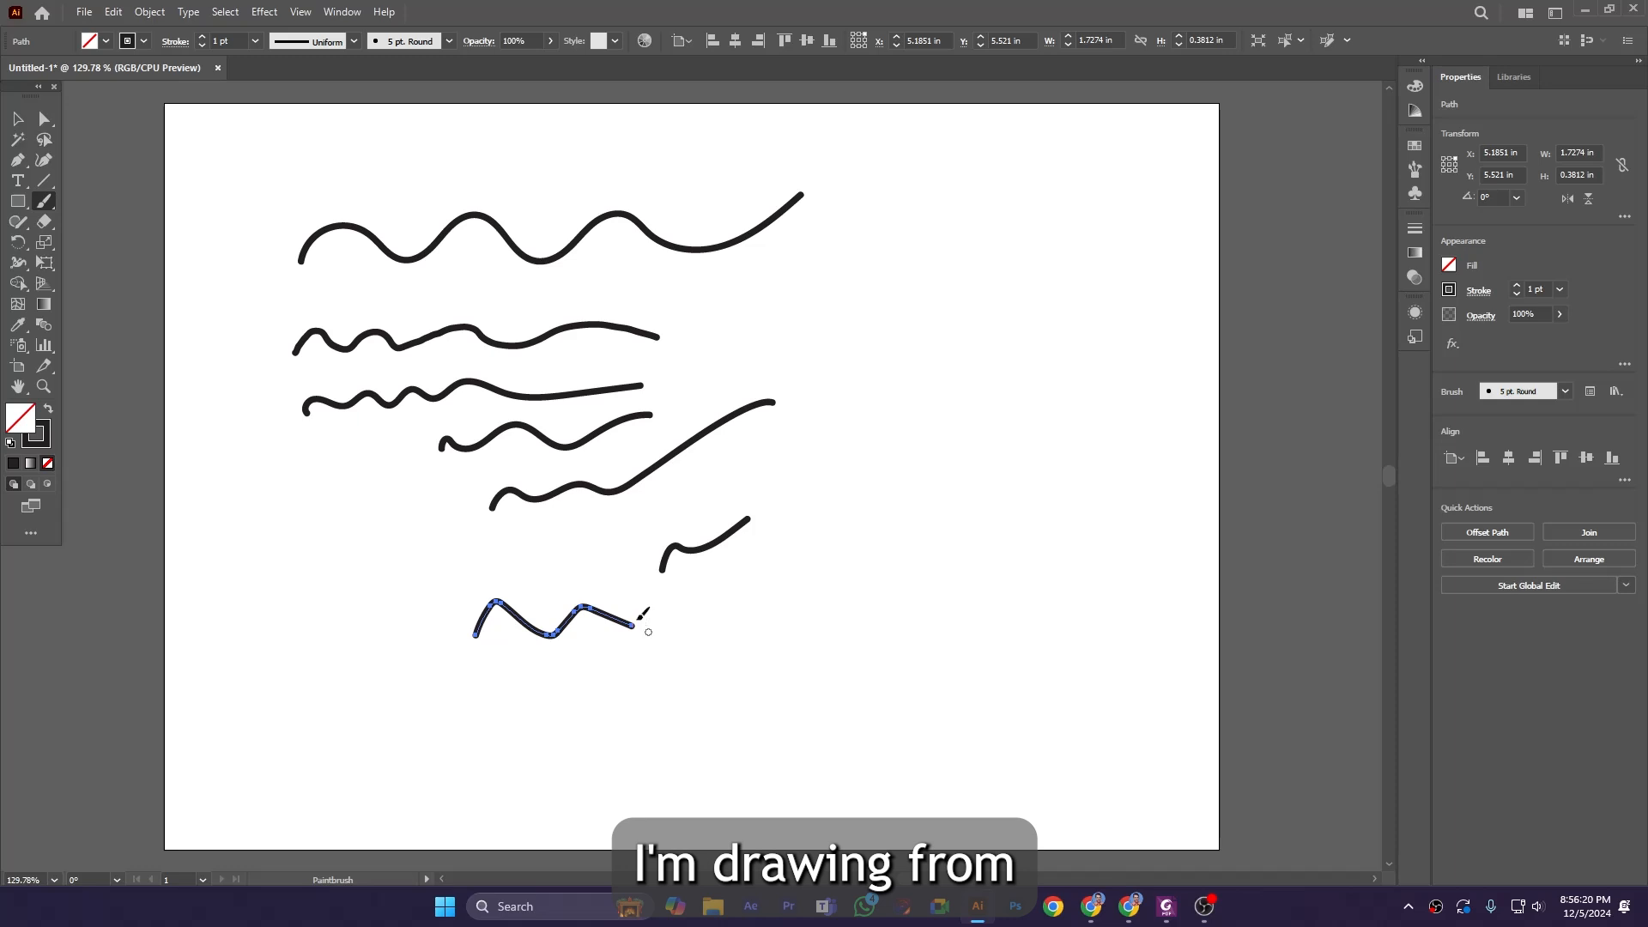
{"action": "left_click_drag", "start_coordinate": [636, 624], "coordinate": [777, 588]}
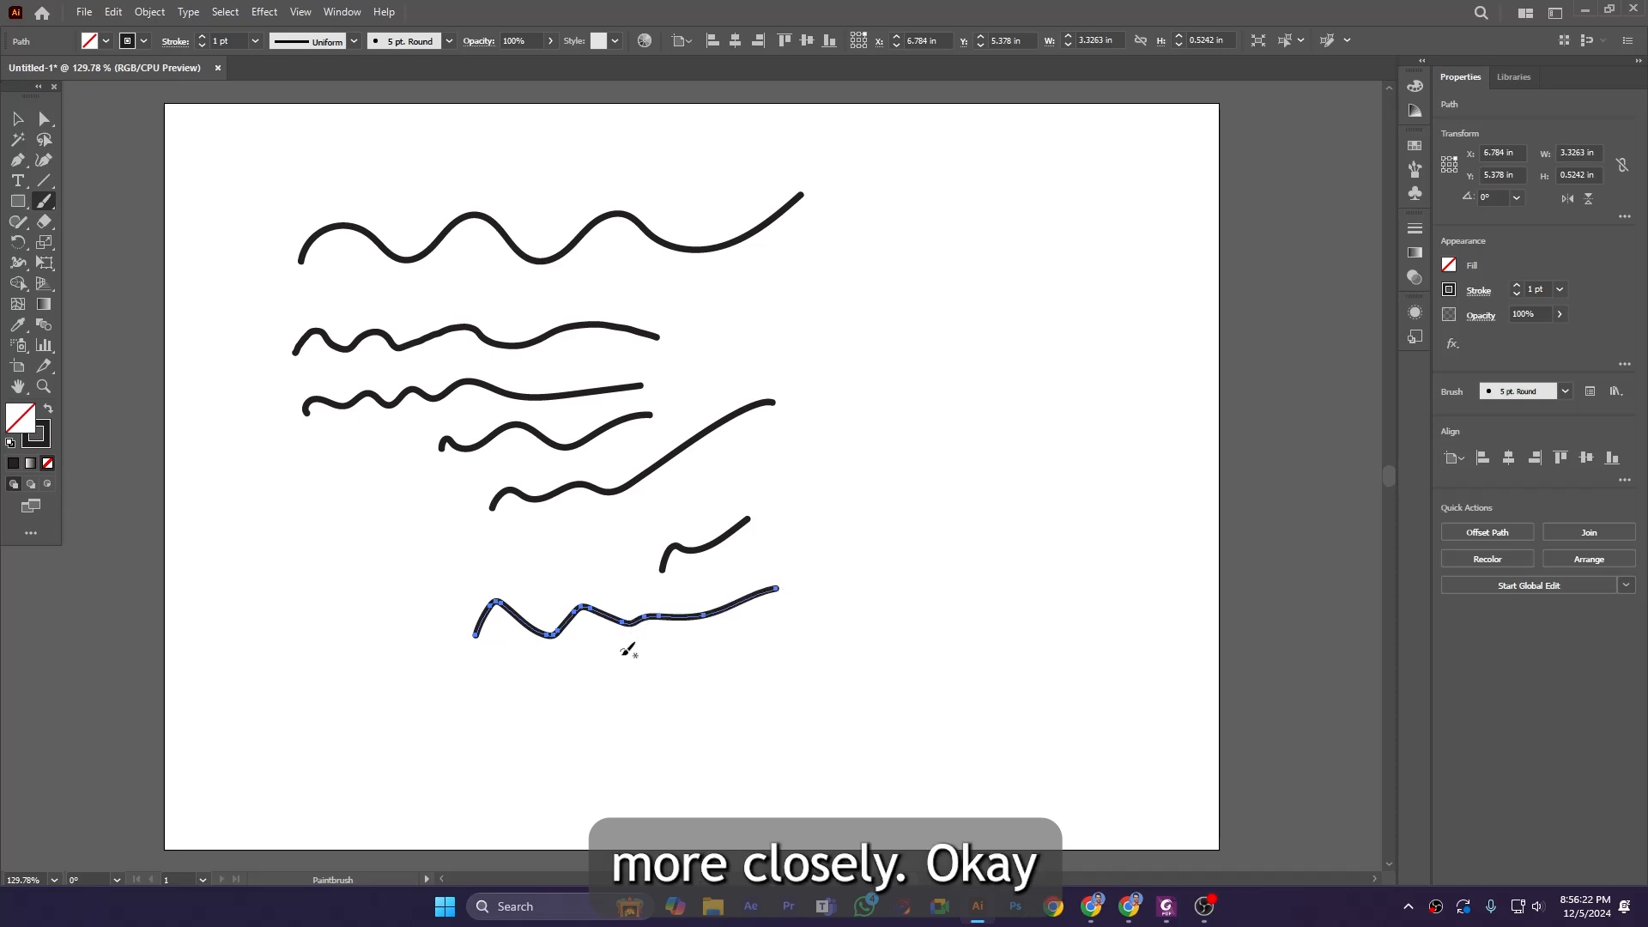
{"action": "mouse_move", "coordinate": [594, 675]}
{"action": "left_mouse_down"}
{"action": "mouse_move", "coordinate": [620, 652]}
{"action": "mouse_move", "coordinate": [748, 642]}
{"action": "left_mouse_up"}
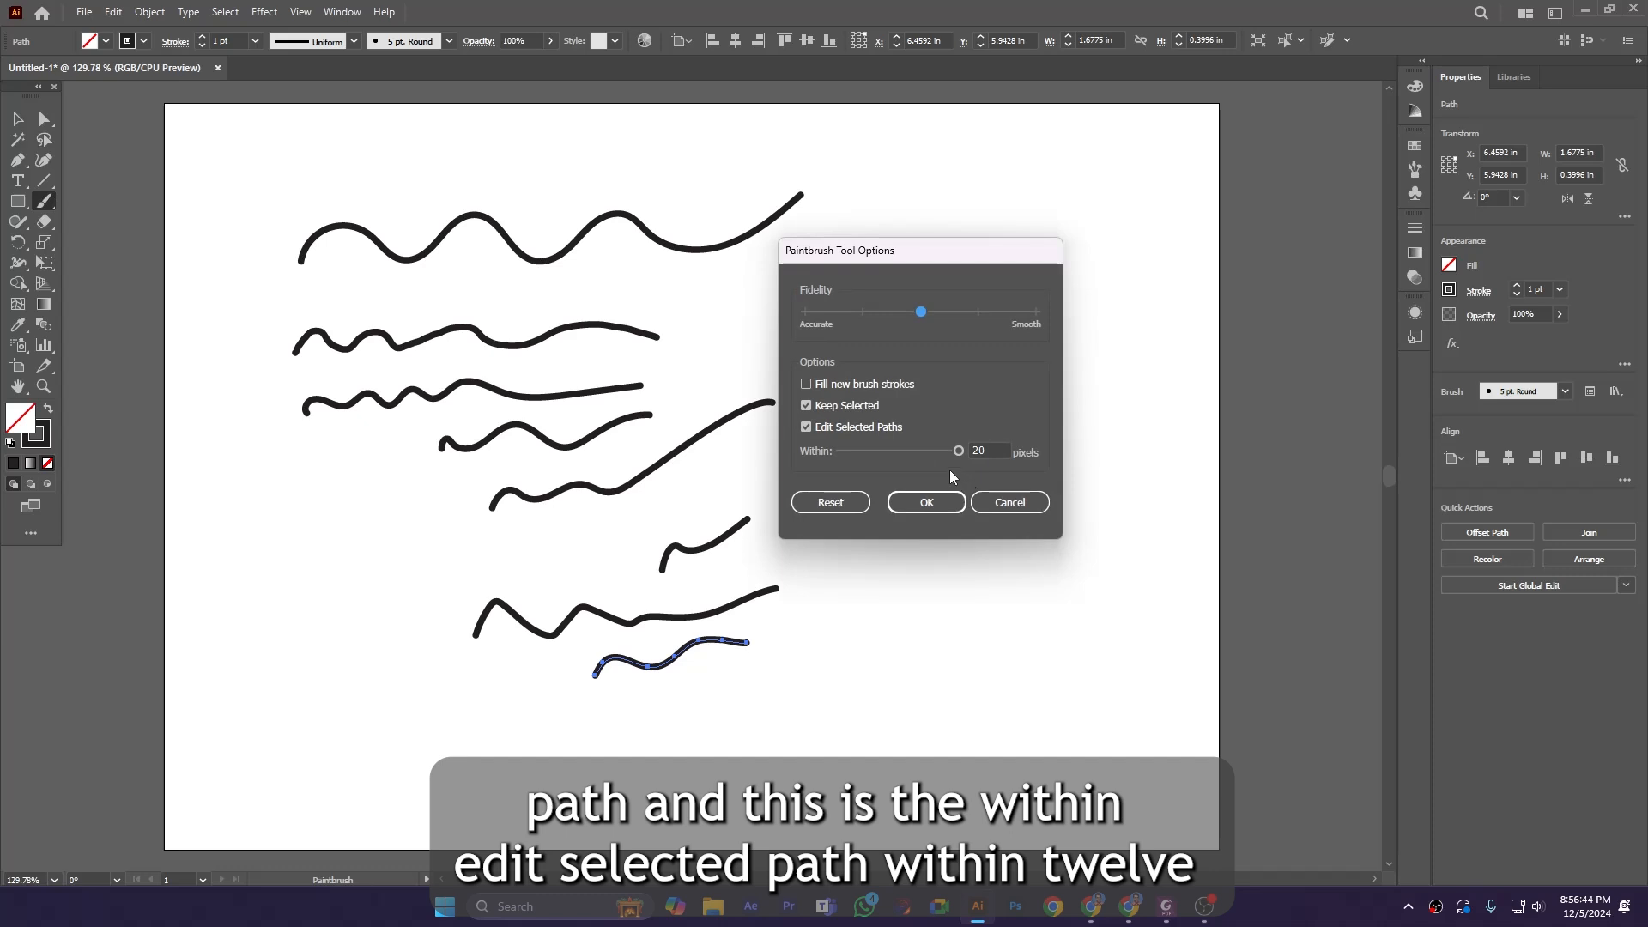
Set the Paintbrush Edit Selected Paths range back to 12 pixels.
{"action": "left_click_drag", "start_coordinate": [958, 452], "coordinate": [906, 454]}
{"action": "left_click", "coordinate": [925, 503]}
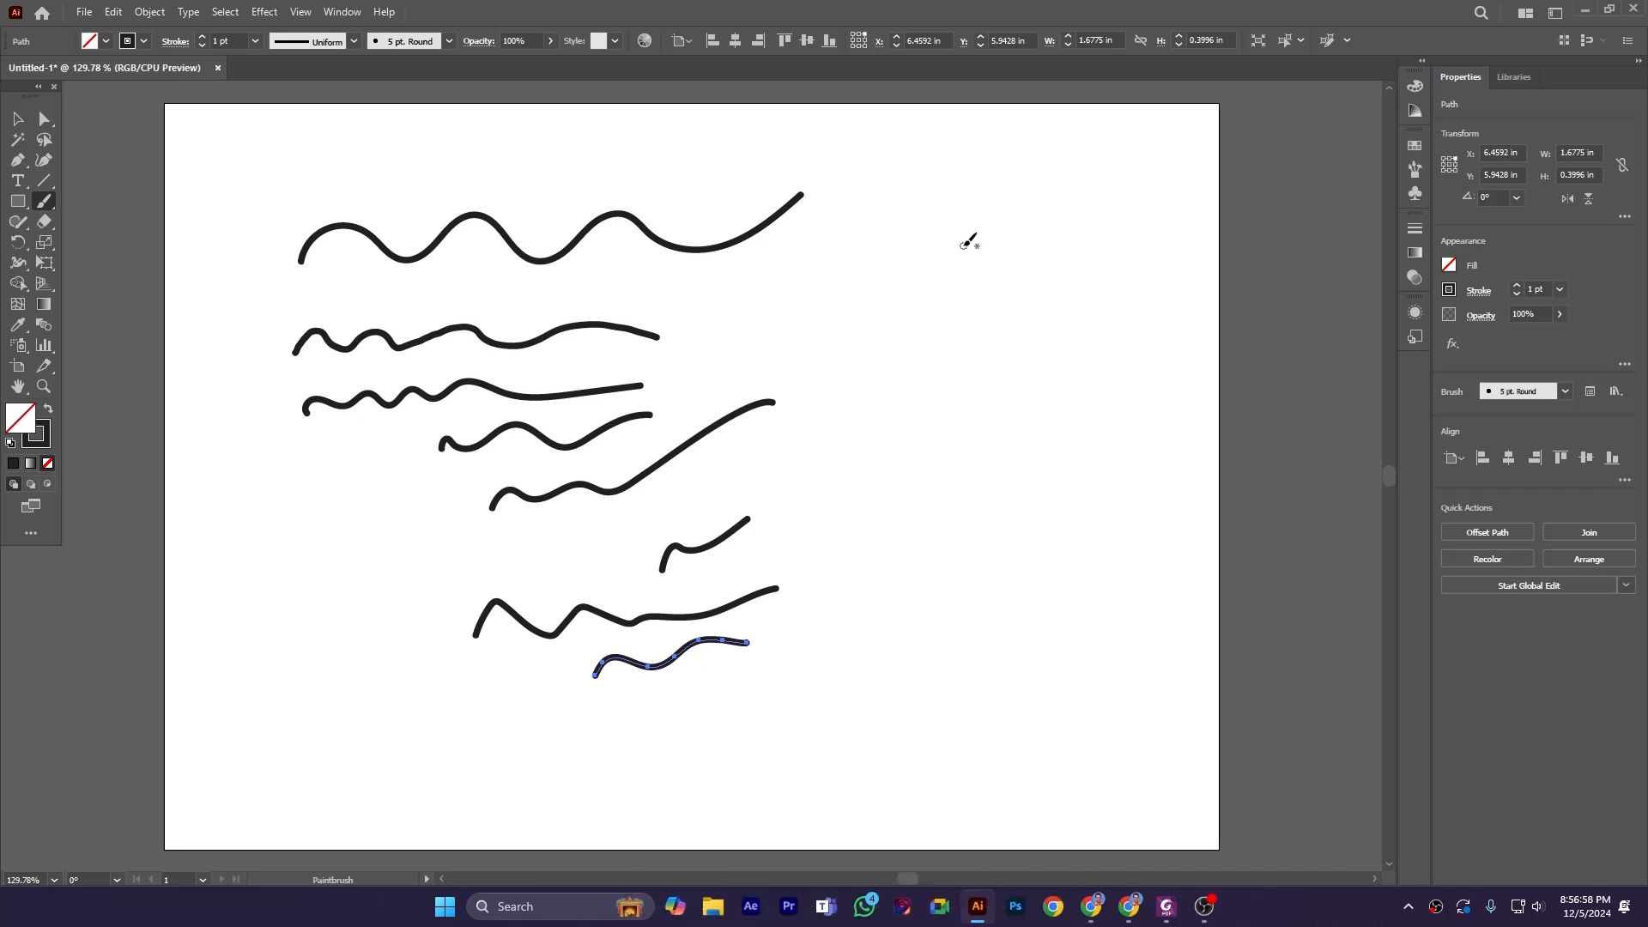
Draw two straight vertical lines and one straight diagonal line on the right side of the artboard.
{"action": "left_click_drag", "start_coordinate": [963, 242], "coordinate": [965, 564]}
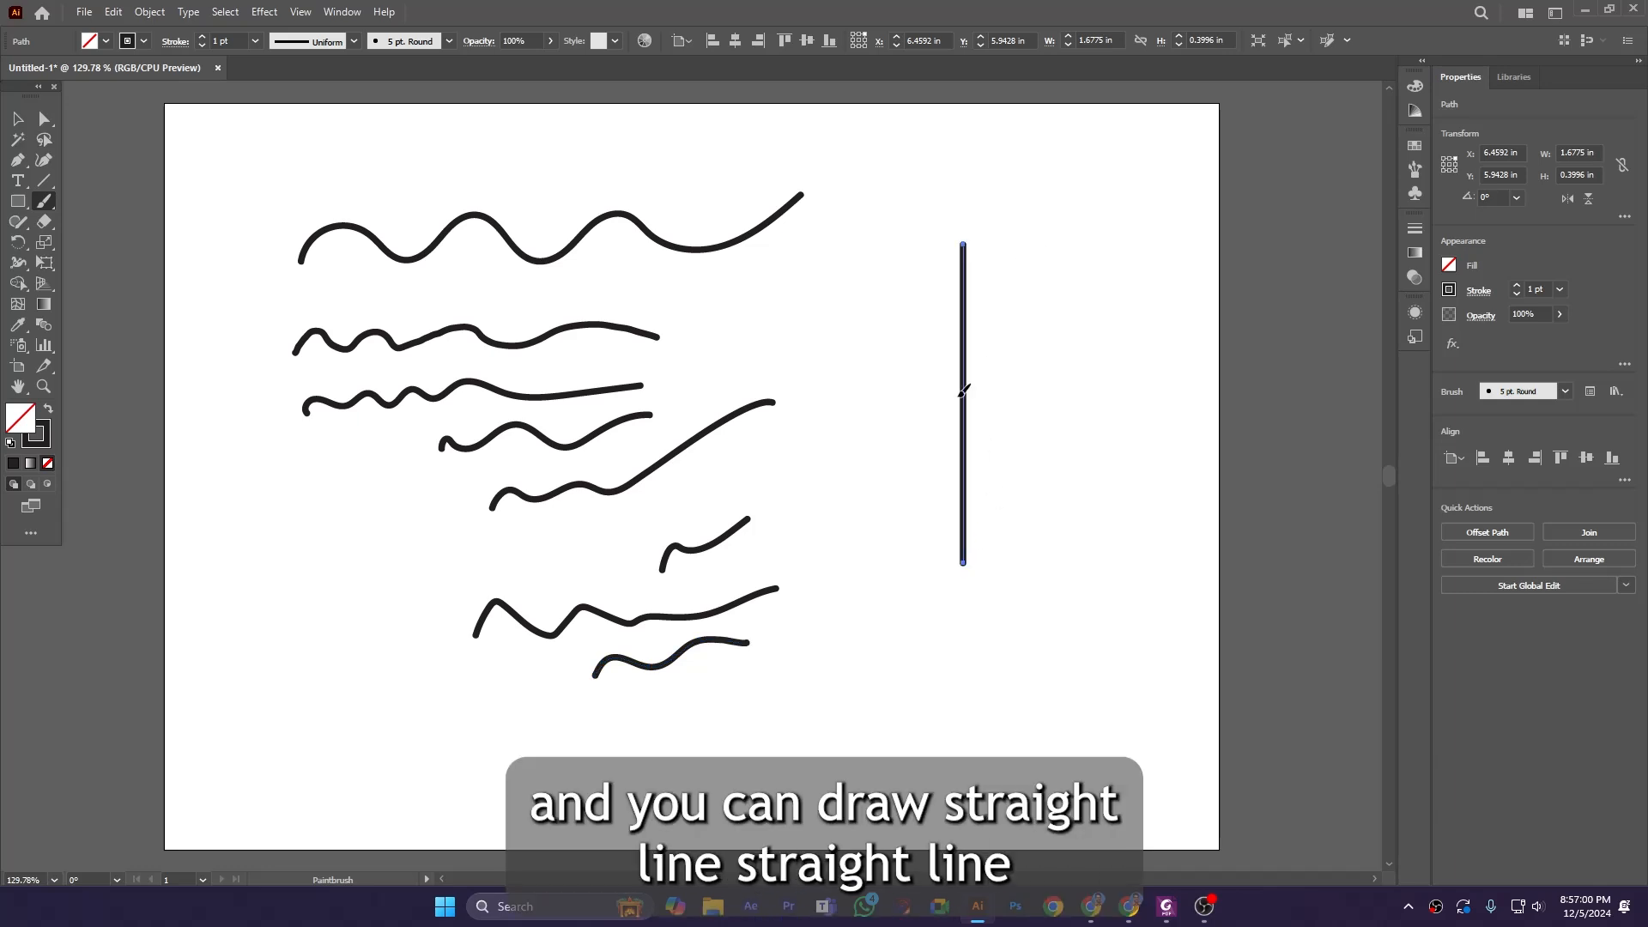
{"action": "mouse_move", "coordinate": [1150, 245]}
{"action": "left_mouse_down"}
{"action": "mouse_move", "coordinate": [987, 516]}
{"action": "mouse_move", "coordinate": [987, 581]}
{"action": "left_mouse_up"}
{"action": "mouse_move", "coordinate": [678, 274]}
{"action": "left_mouse_down"}
{"action": "mouse_move", "coordinate": [854, 396]}
{"action": "mouse_move", "coordinate": [960, 491]}
{"action": "left_mouse_up"}
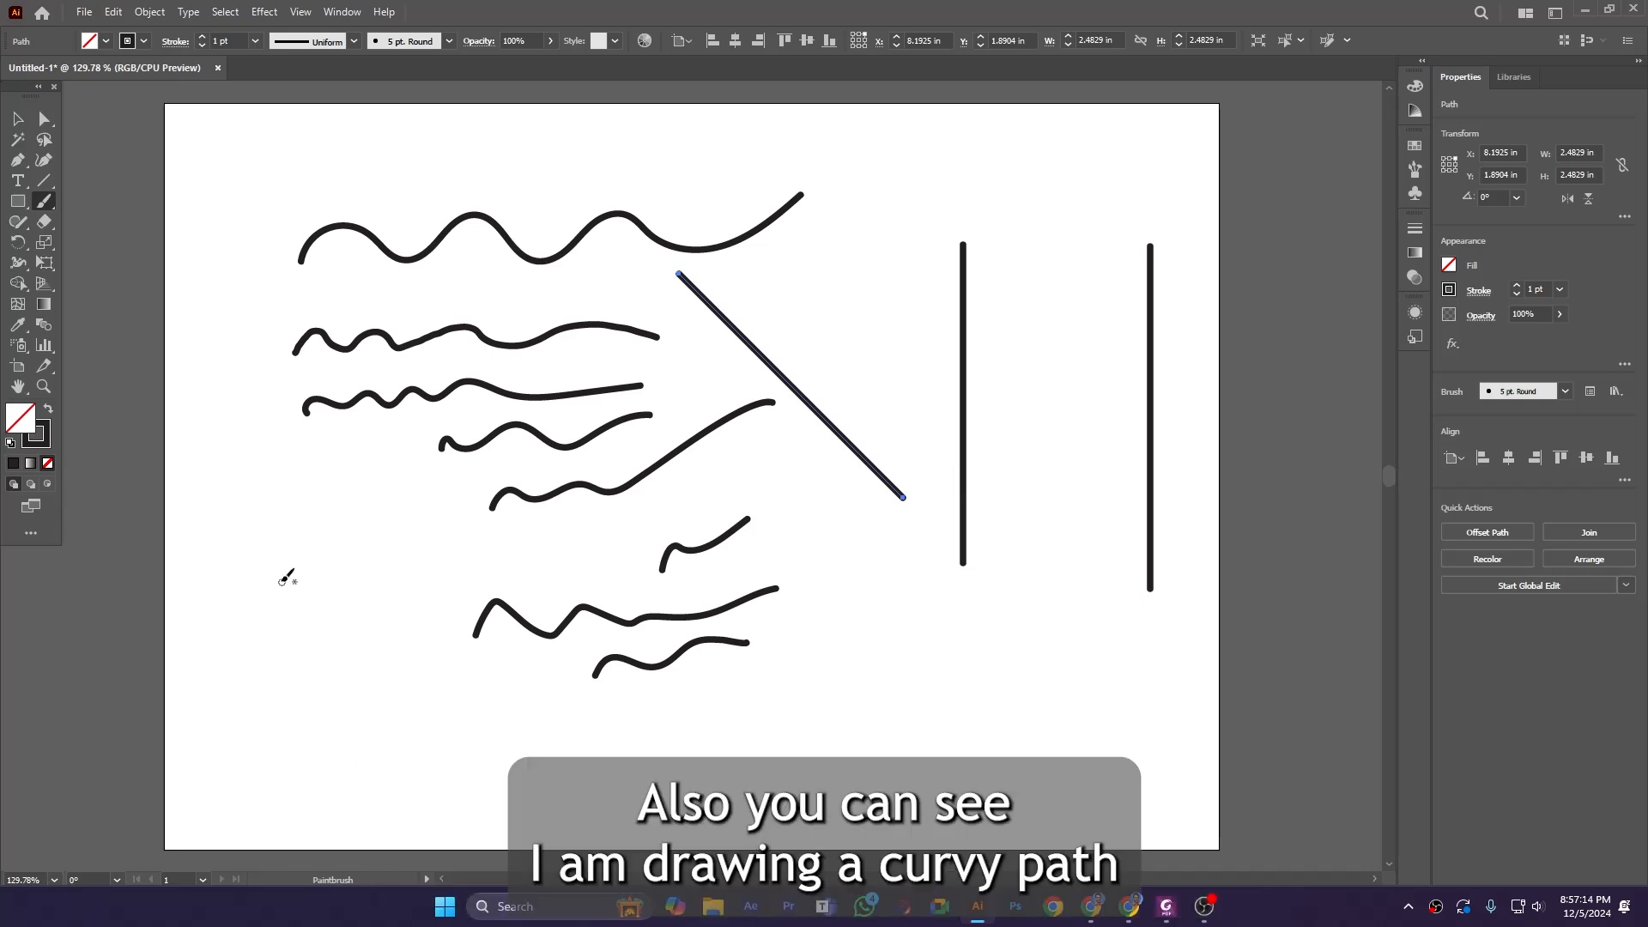
Draw a long wavy stroke along the bottom of the artboard and trace back over part of it.
{"action": "mouse_move", "coordinate": [246, 746]}
{"action": "left_mouse_down"}
{"action": "mouse_move", "coordinate": [288, 703]}
{"action": "mouse_move", "coordinate": [370, 745]}
{"action": "mouse_move", "coordinate": [444, 702]}
{"action": "mouse_move", "coordinate": [496, 725]}
{"action": "mouse_move", "coordinate": [627, 696]}
{"action": "mouse_move", "coordinate": [713, 702]}
{"action": "left_mouse_up"}
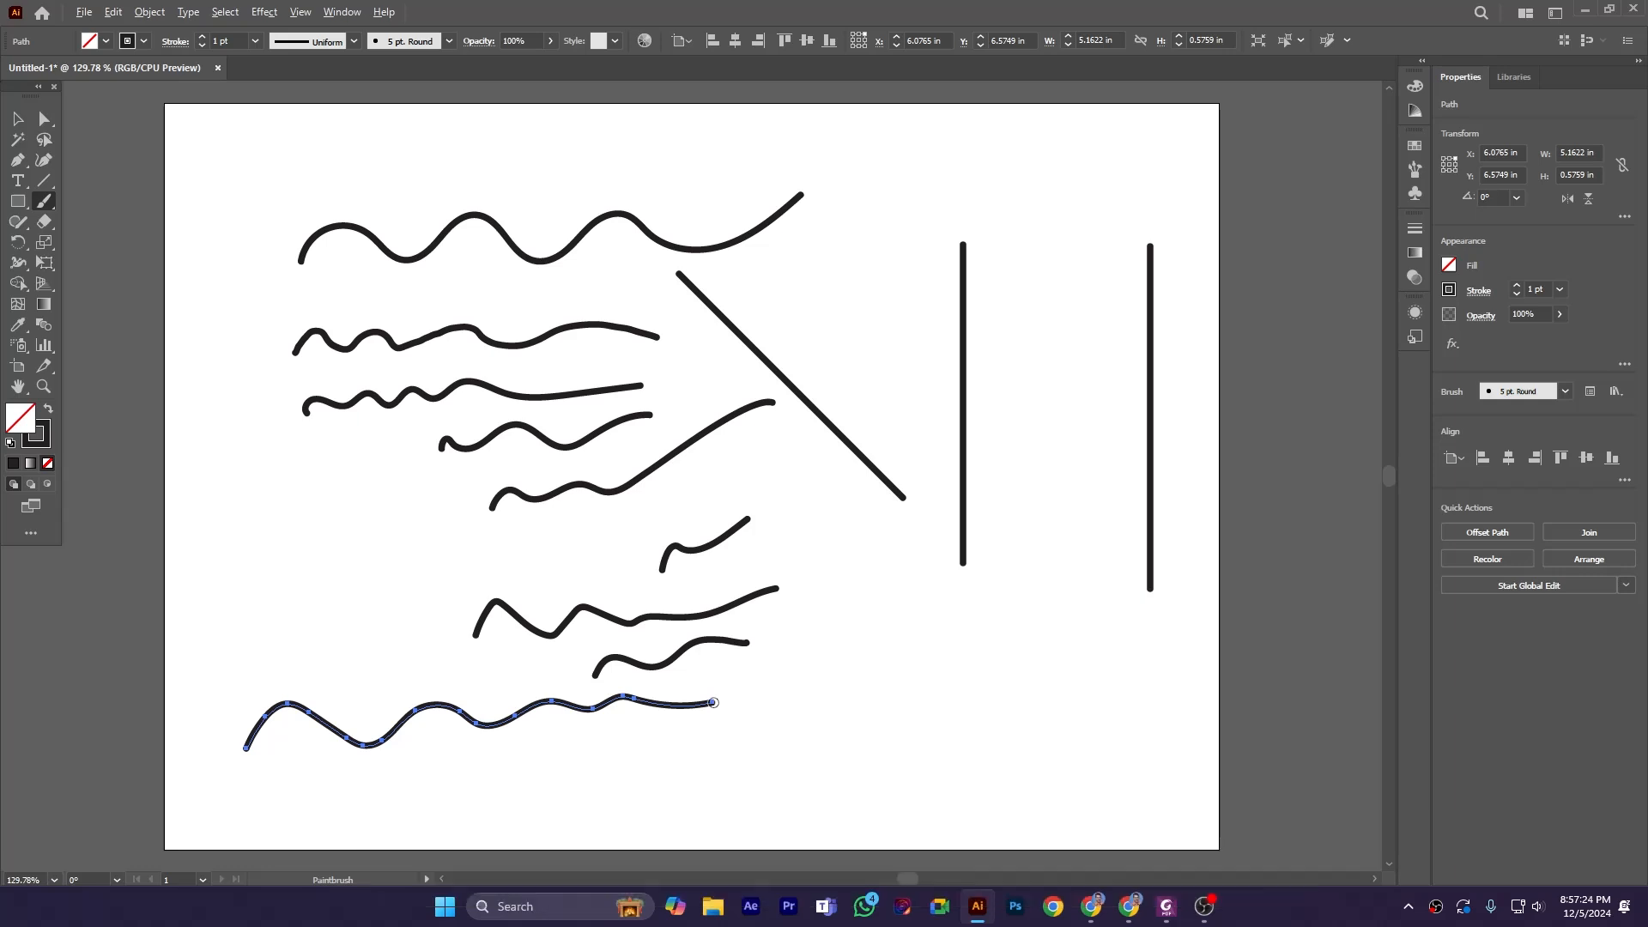
{"action": "mouse_move", "coordinate": [713, 703]}
{"action": "left_mouse_down"}
{"action": "mouse_move", "coordinate": [623, 693]}
{"action": "mouse_move", "coordinate": [480, 724]}
{"action": "mouse_move", "coordinate": [410, 708]}
{"action": "mouse_move", "coordinate": [353, 740]}
{"action": "mouse_move", "coordinate": [410, 712]}
{"action": "left_mouse_up"}
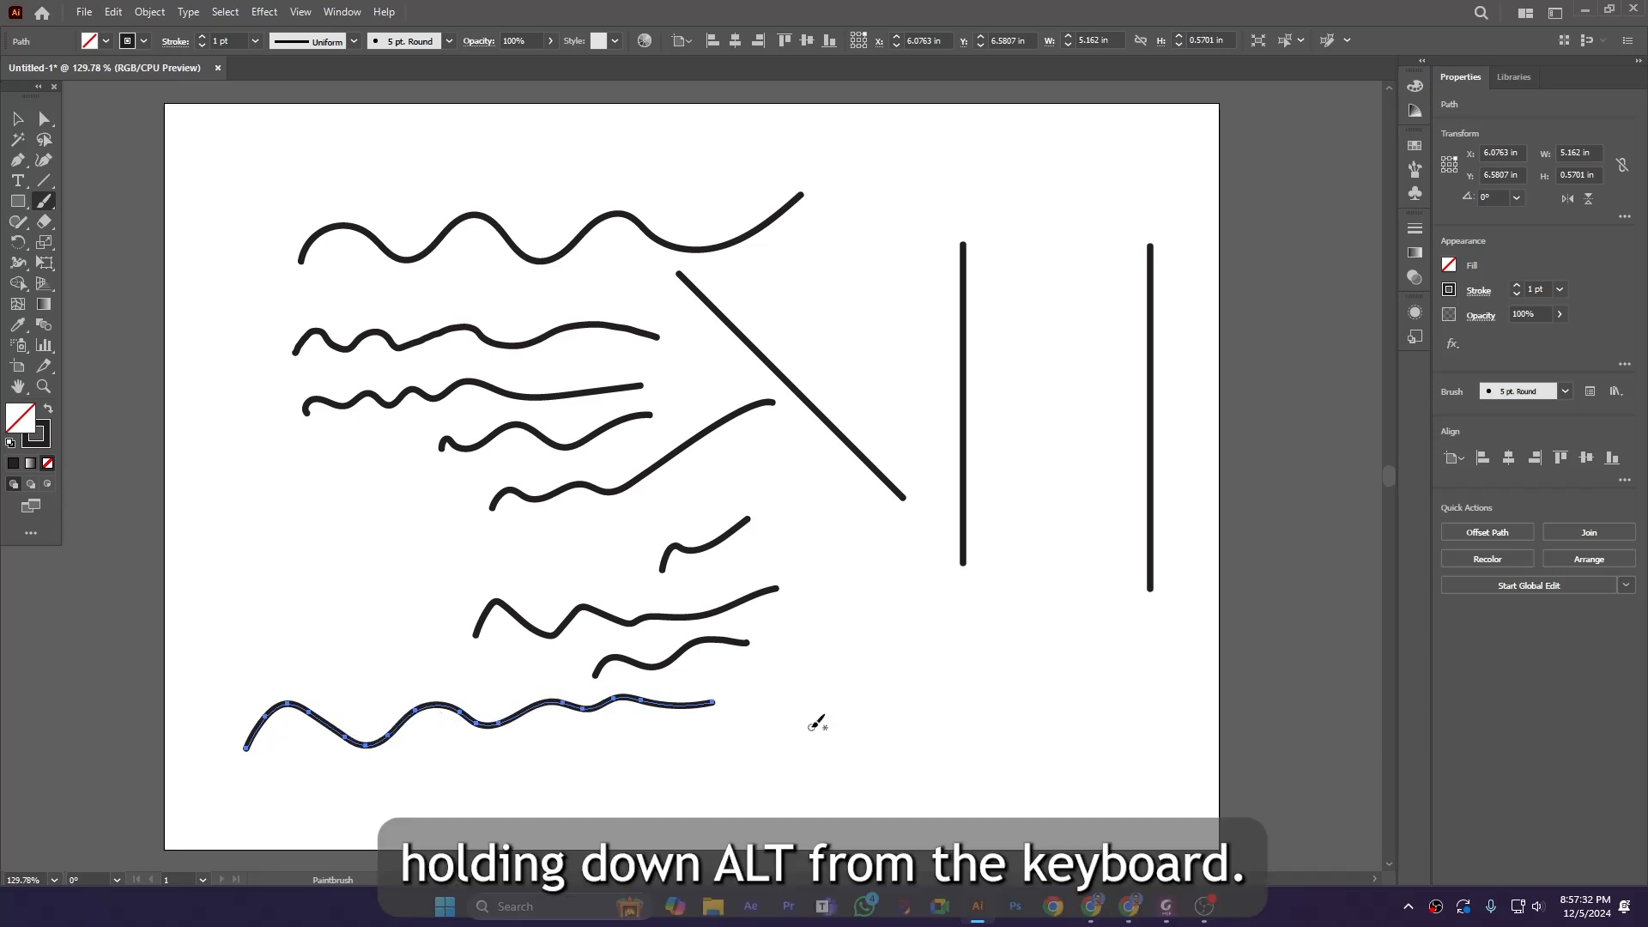